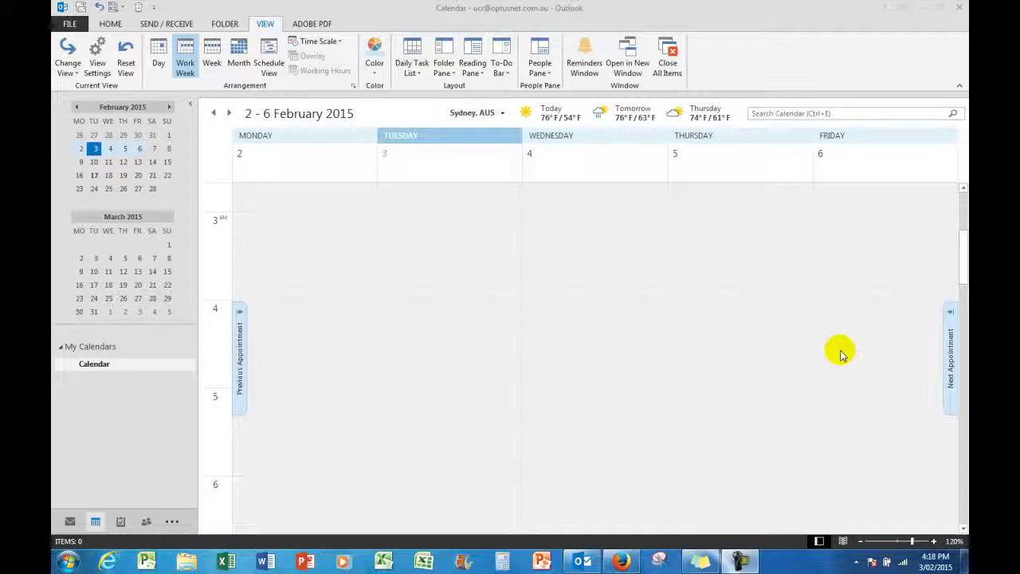
Step: Switch from the calendar work week to the Mail view
left_click(70, 522)
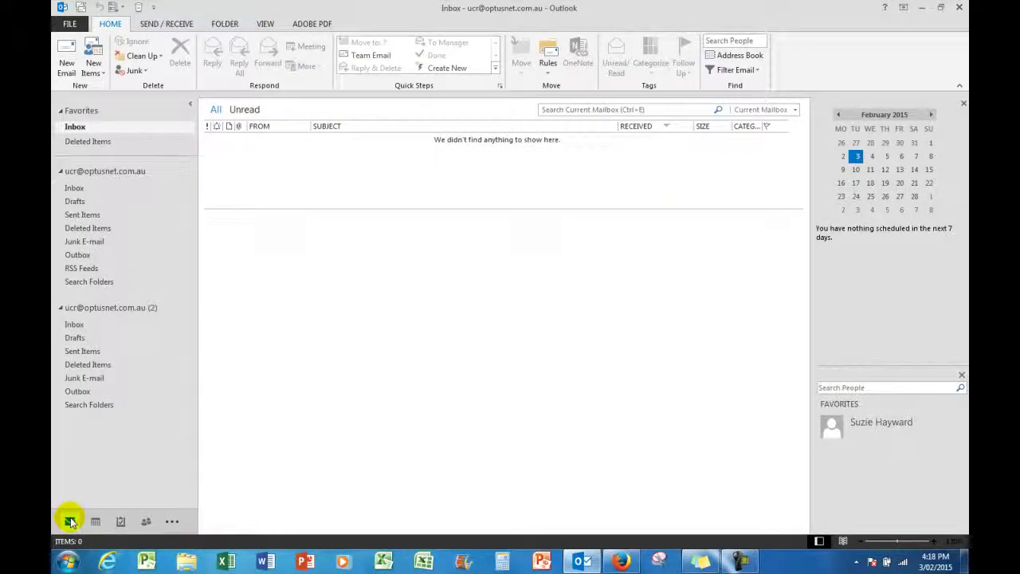
Step: Collapse the first mail account's folder list, leaving only the second account expanded
left_click(59, 173)
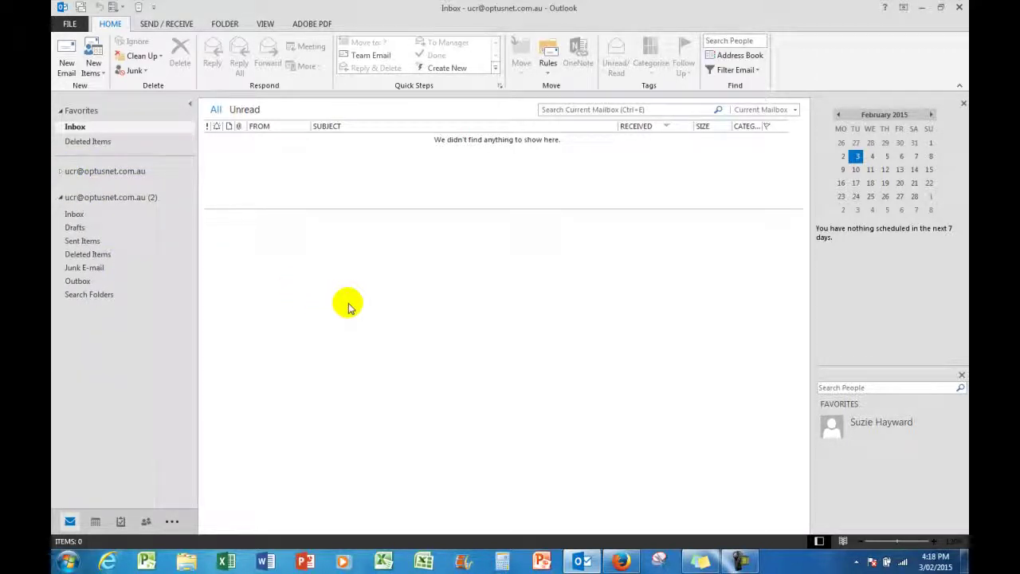
mouse_move(95, 521)
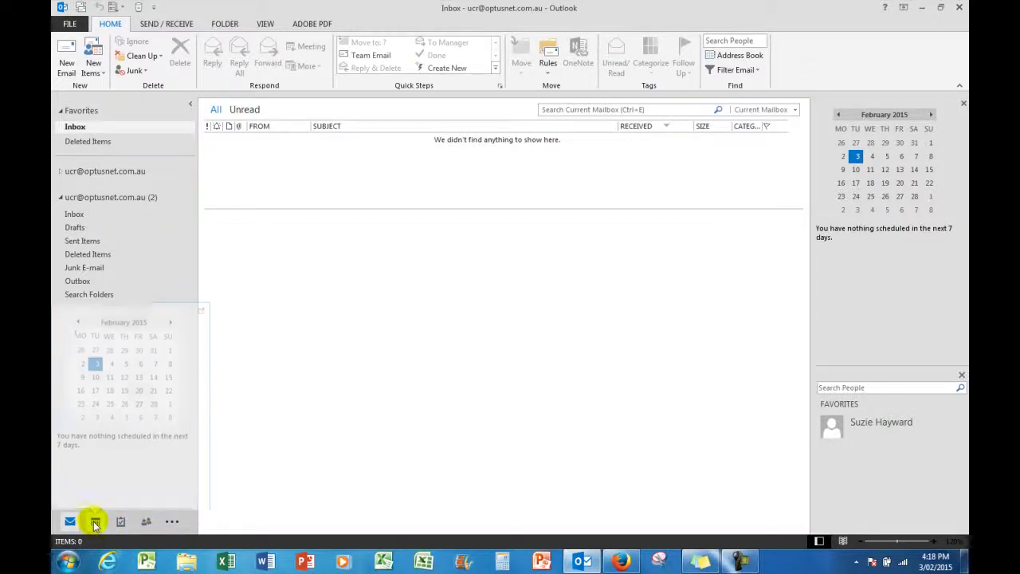
Step: Turn off Compact Navigation in Navigation Options so the navigation items show full names
left_click(171, 522)
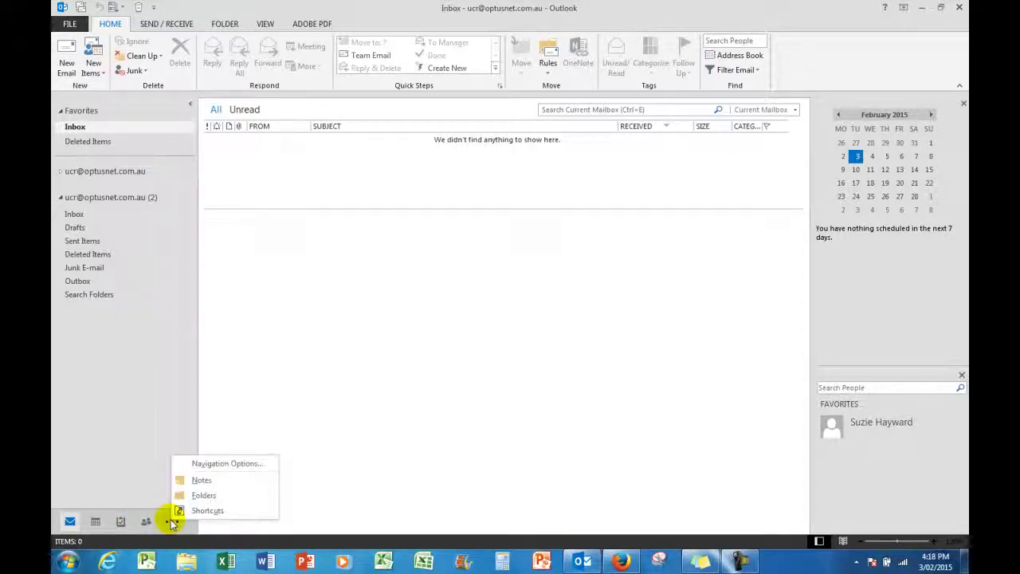
left_click(227, 463)
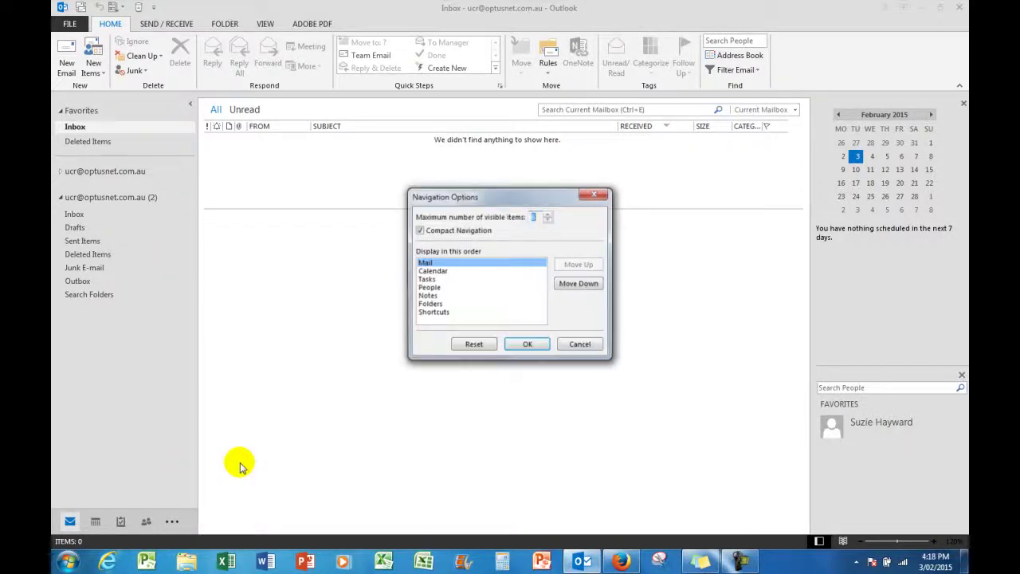
left_click(419, 230)
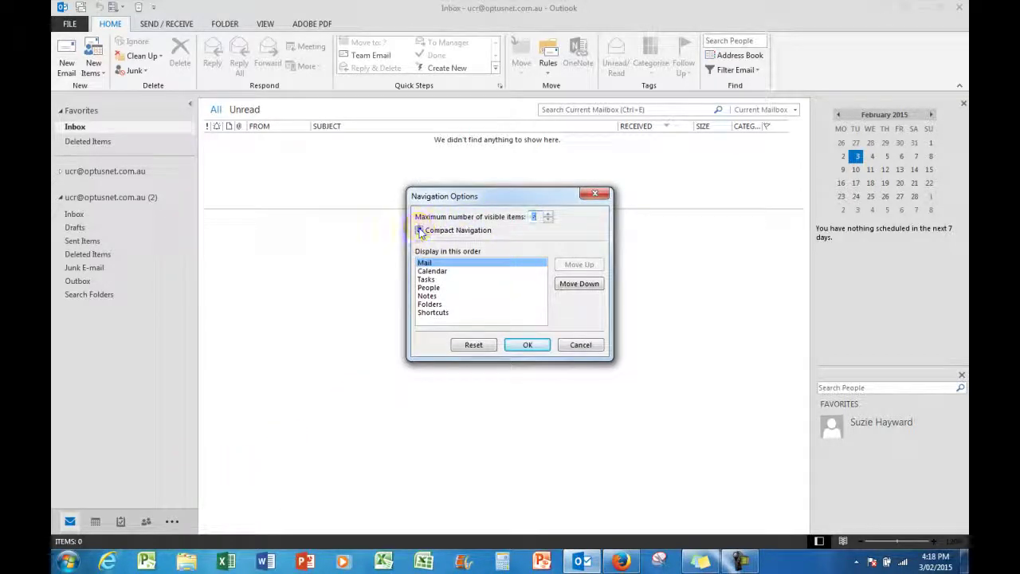
left_click(527, 344)
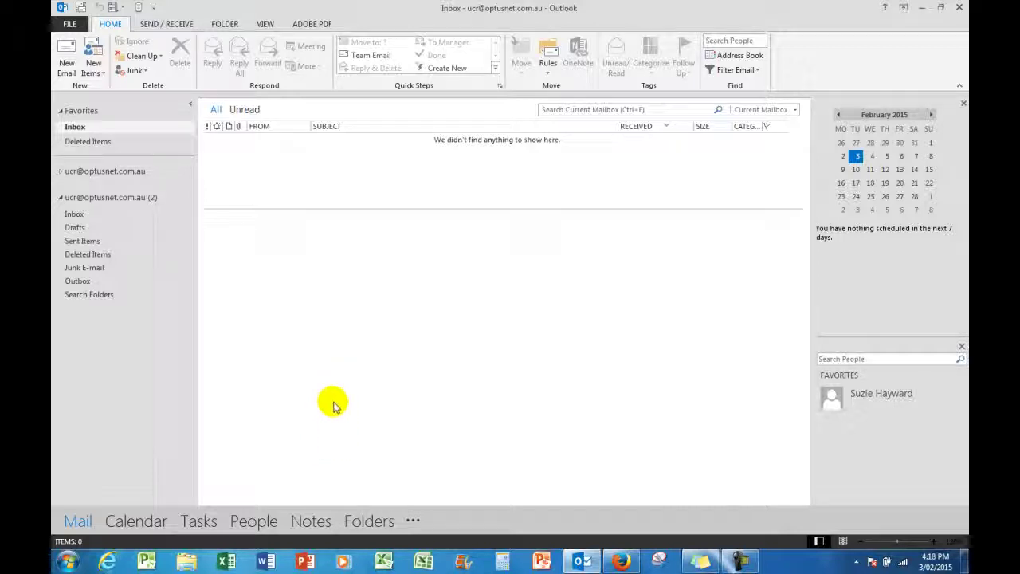
Step: Discard a blank new email, then switch to the Calendar work week for 2–6 February 2015
left_click(64, 56)
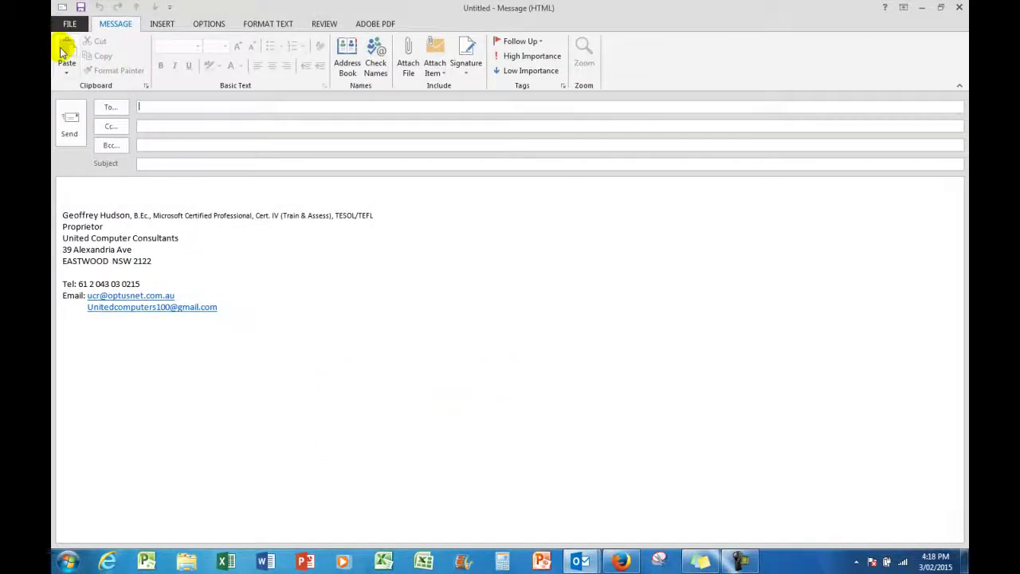
left_click(960, 8)
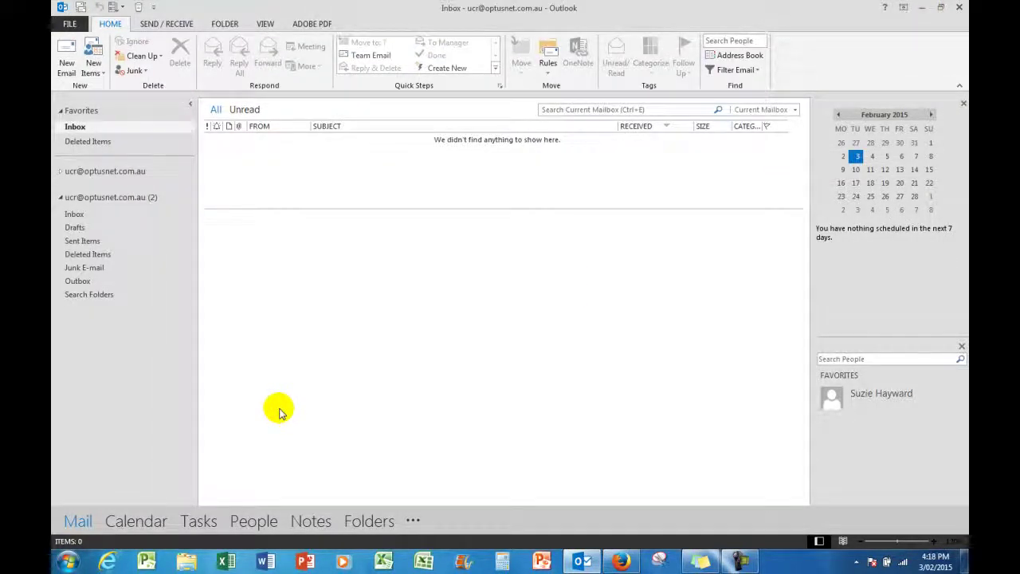
mouse_move(138, 518)
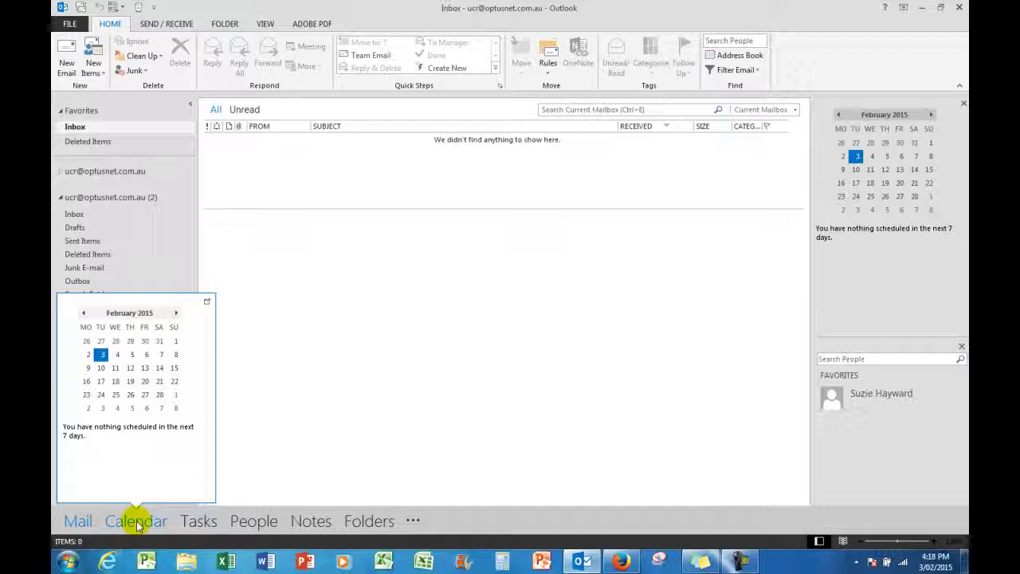
left_click(136, 519)
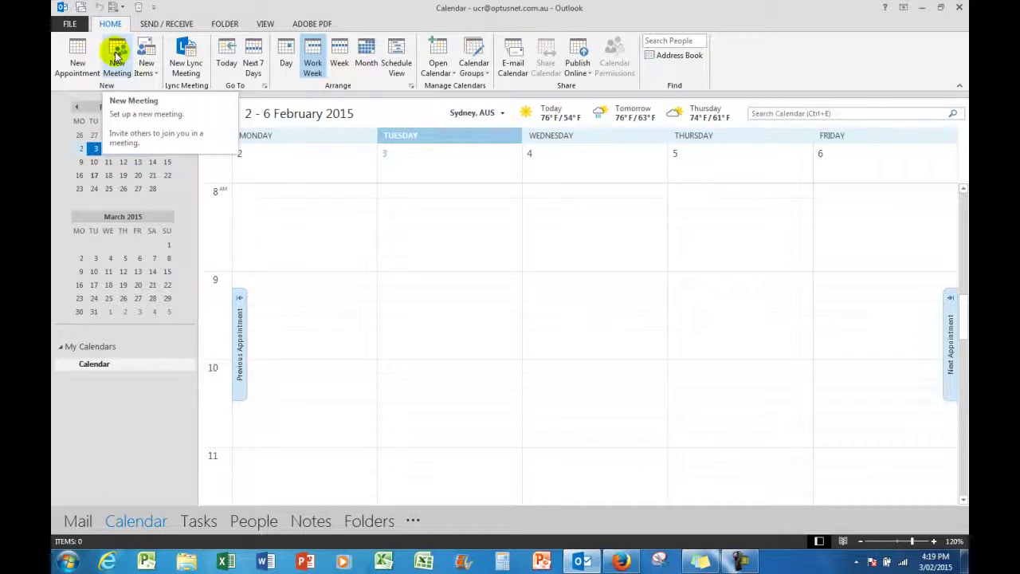
left_click(156, 75)
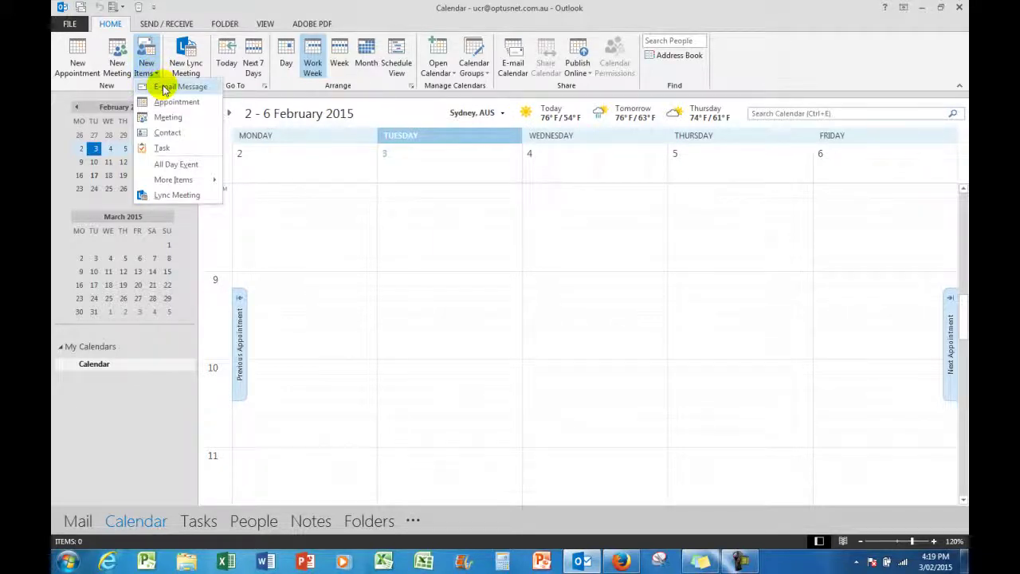
left_click(165, 87)
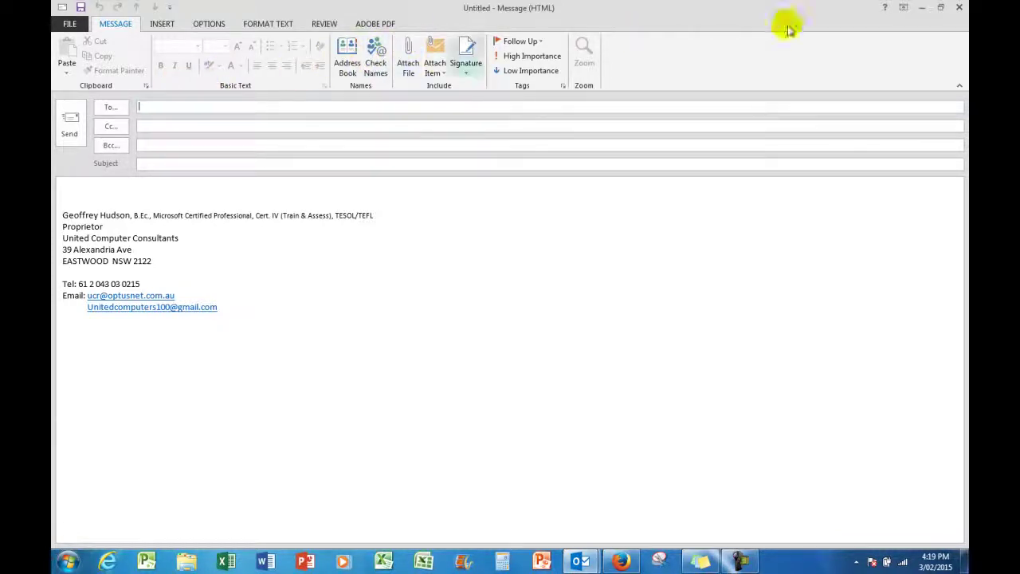
left_click(960, 8)
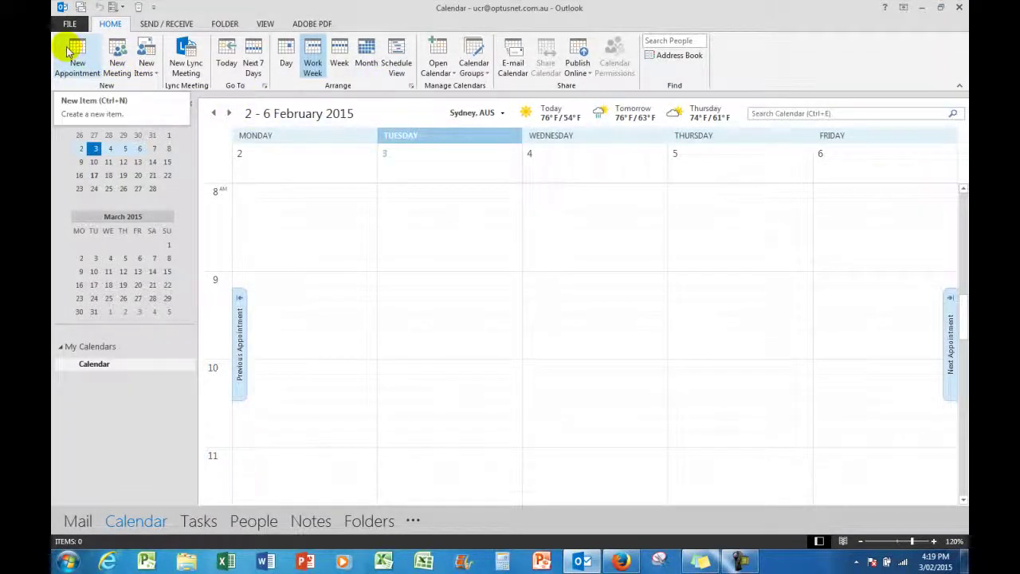
left_click(147, 67)
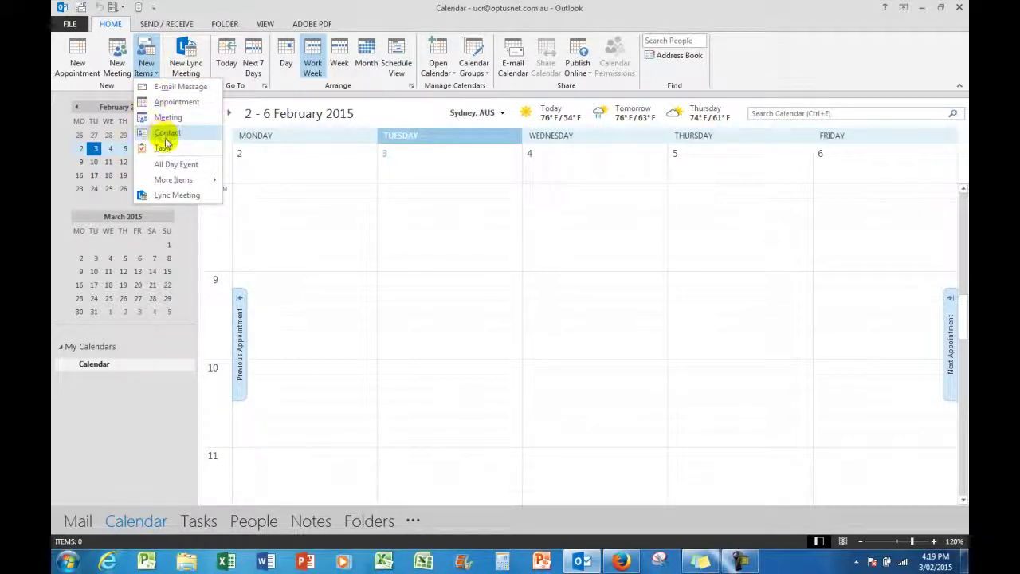
left_click(386, 12)
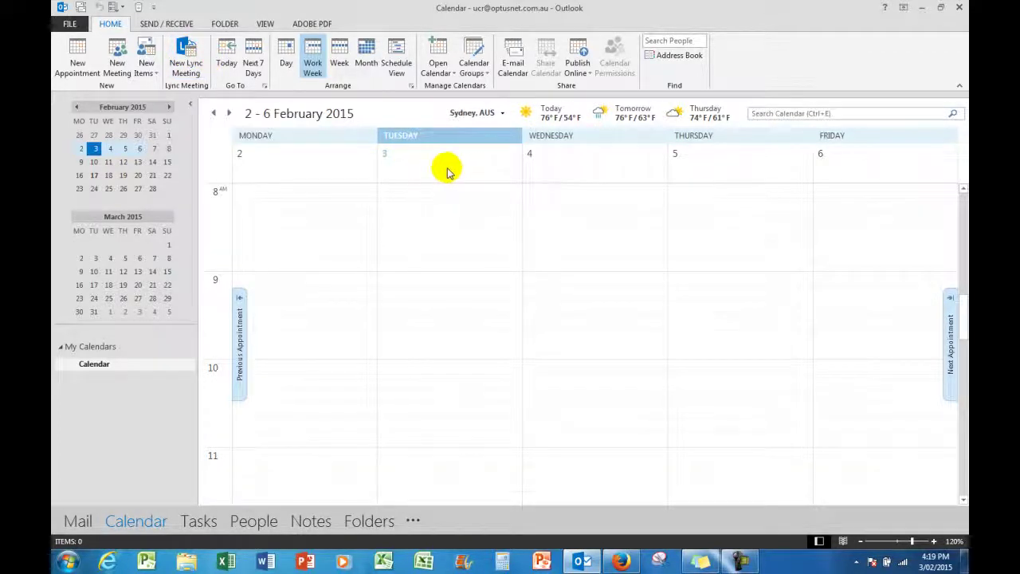
left_click(286, 51)
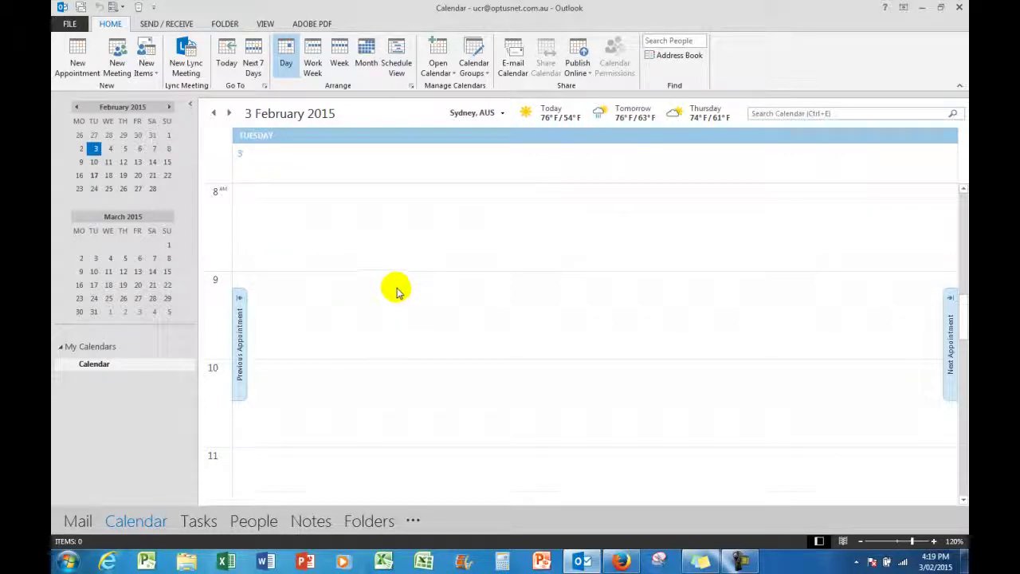
scroll(647, 291, "down", 10)
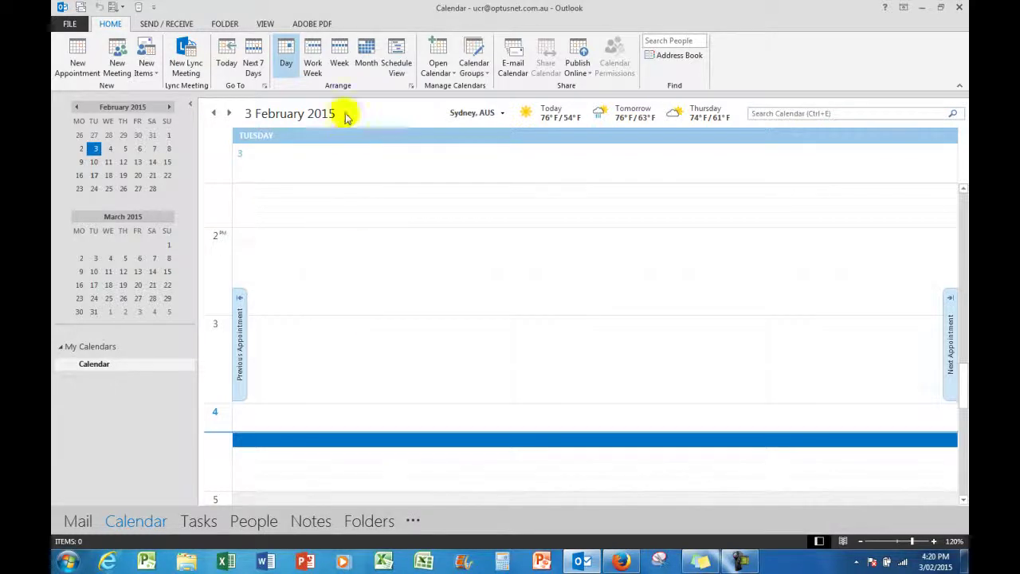
left_click(311, 49)
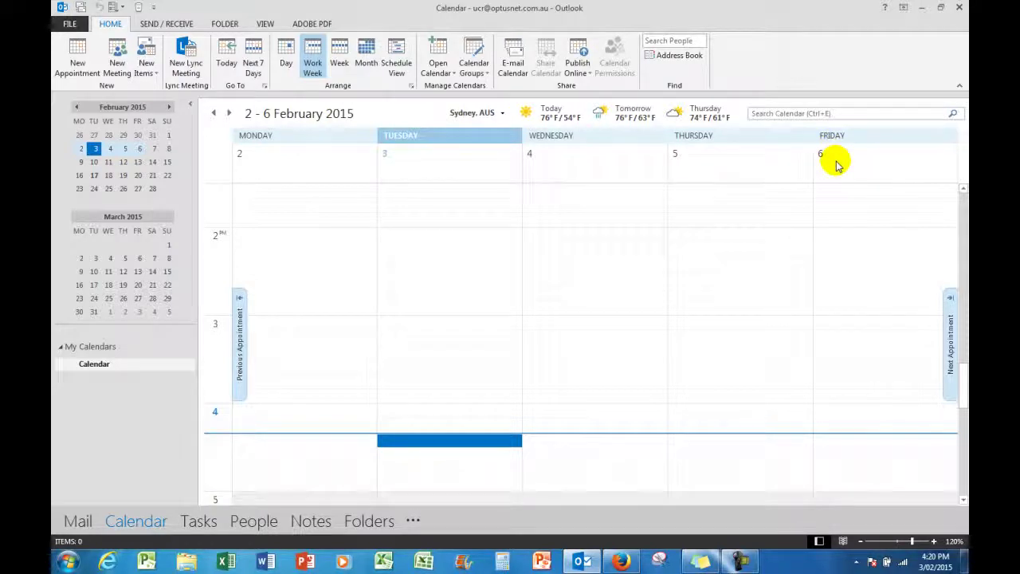
left_click(339, 51)
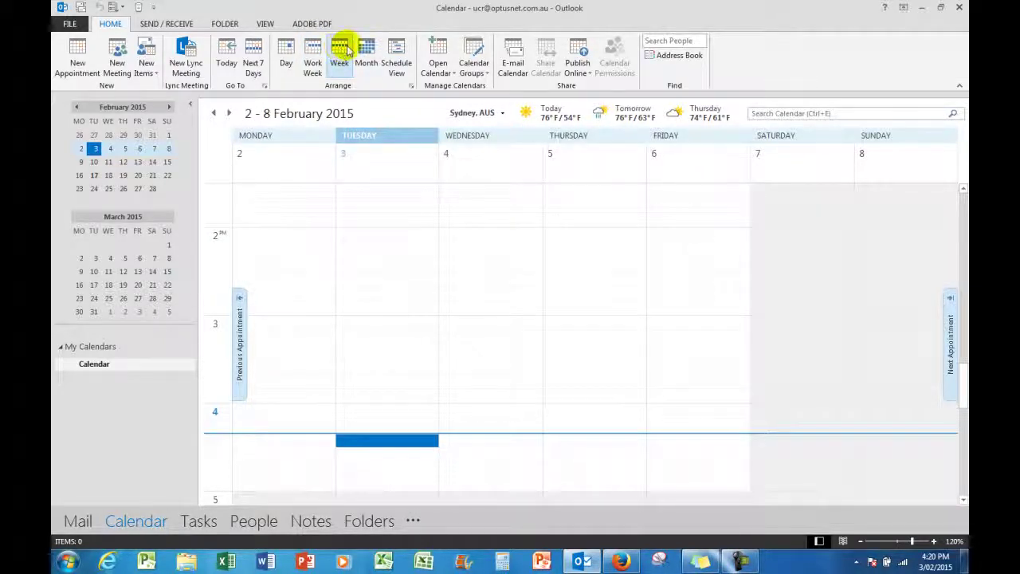
left_click(363, 48)
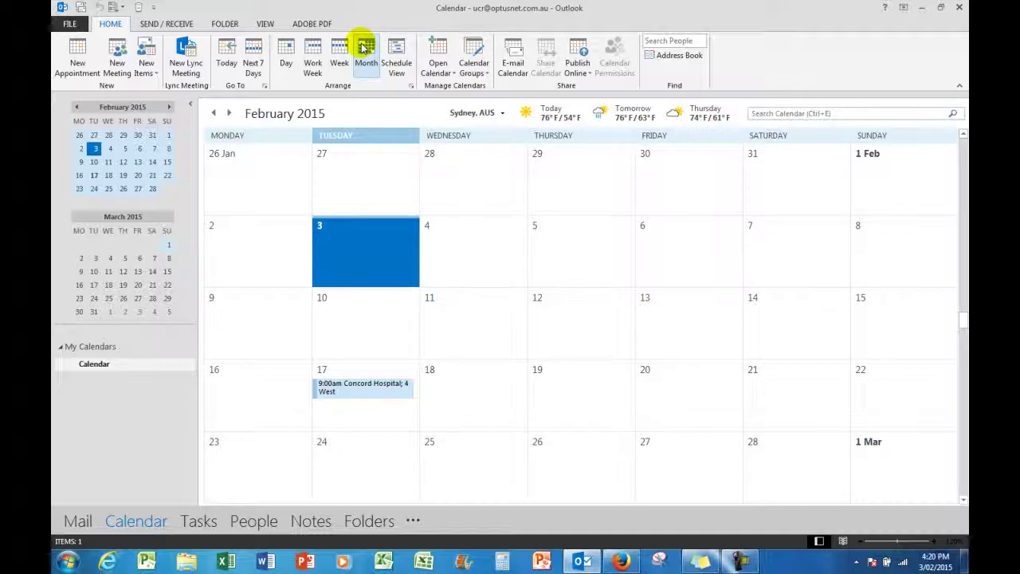
left_click(313, 51)
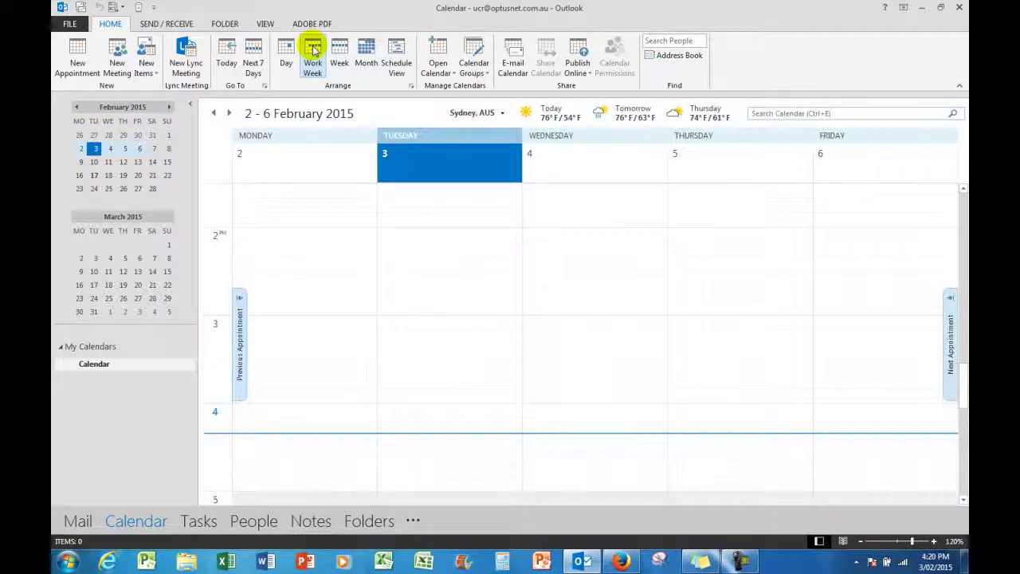
Step: Create a 'Meet Bill to discuss salaries' appointment at 11:00 AM on Wednesday 4 February
left_click(423, 159)
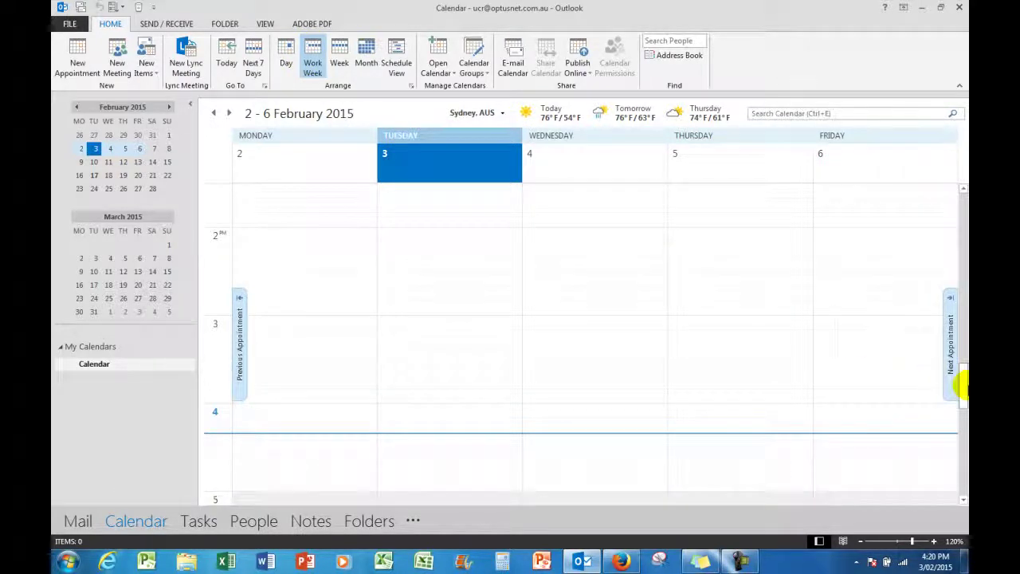
left_click(963, 385)
left_click_drag(962, 385, 962, 341)
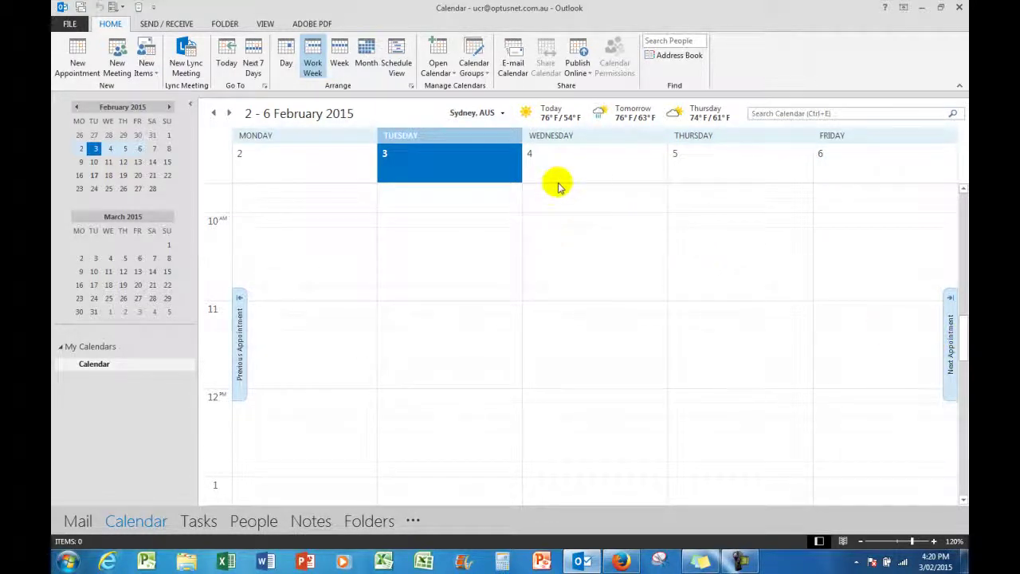
left_click(582, 310)
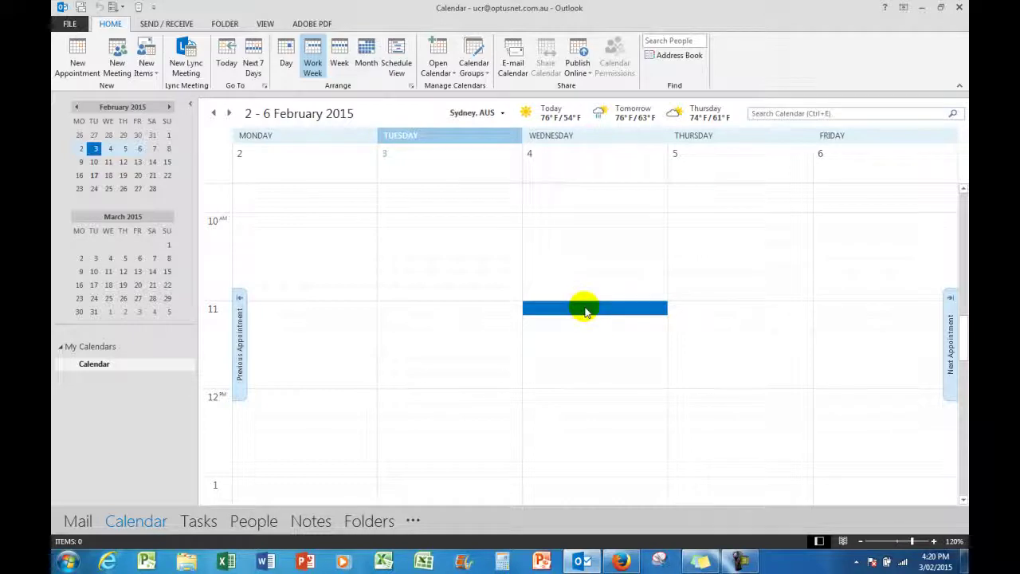
type("Mee")
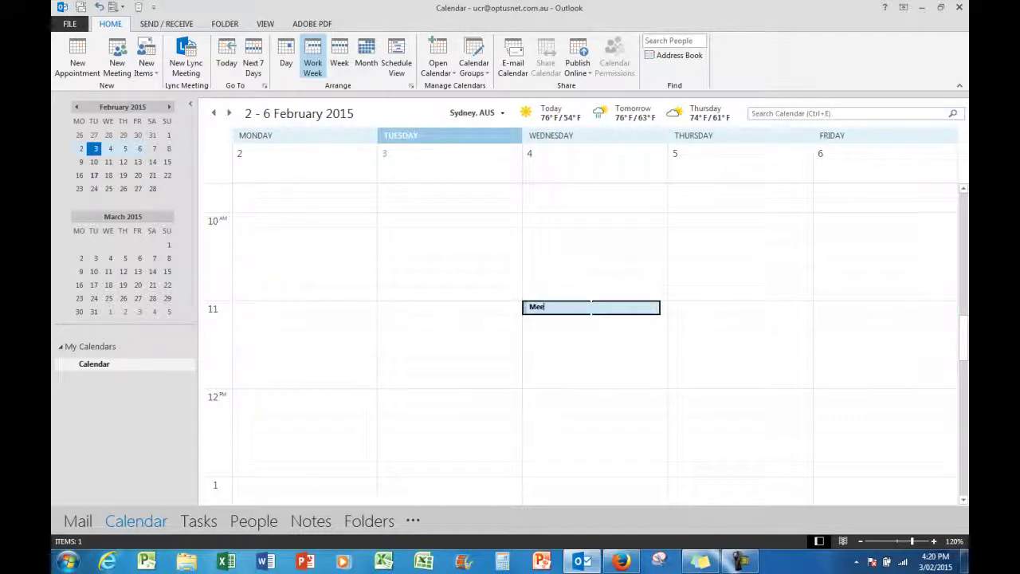
type("t Bill to discuss salaries")
left_click(571, 333)
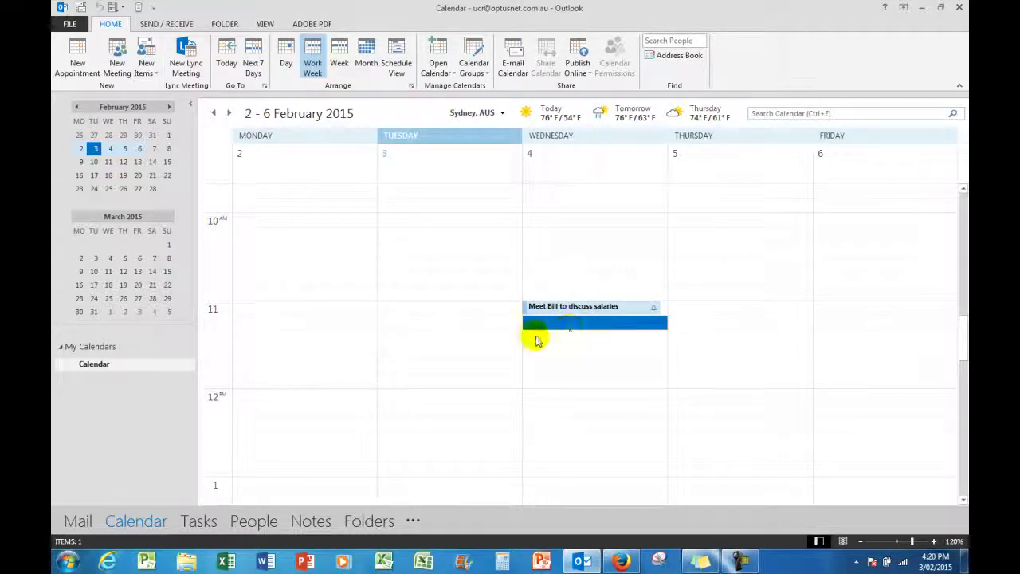
mouse_move(560, 303)
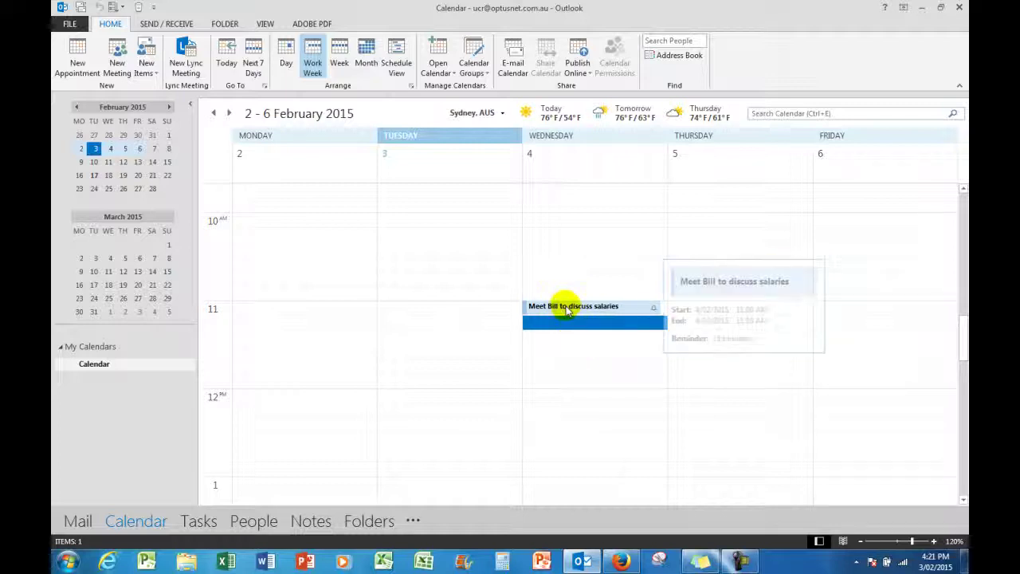
left_click(566, 309)
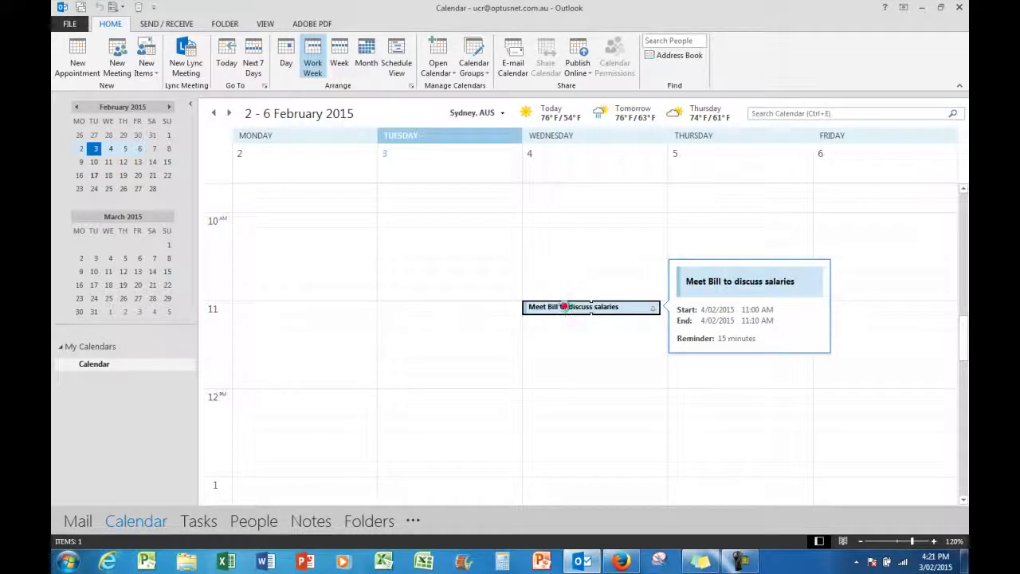
Step: Give the salary meeting location 6th Floor, a 12:00 PM end time and a 1-hour reminder
double_click(565, 309)
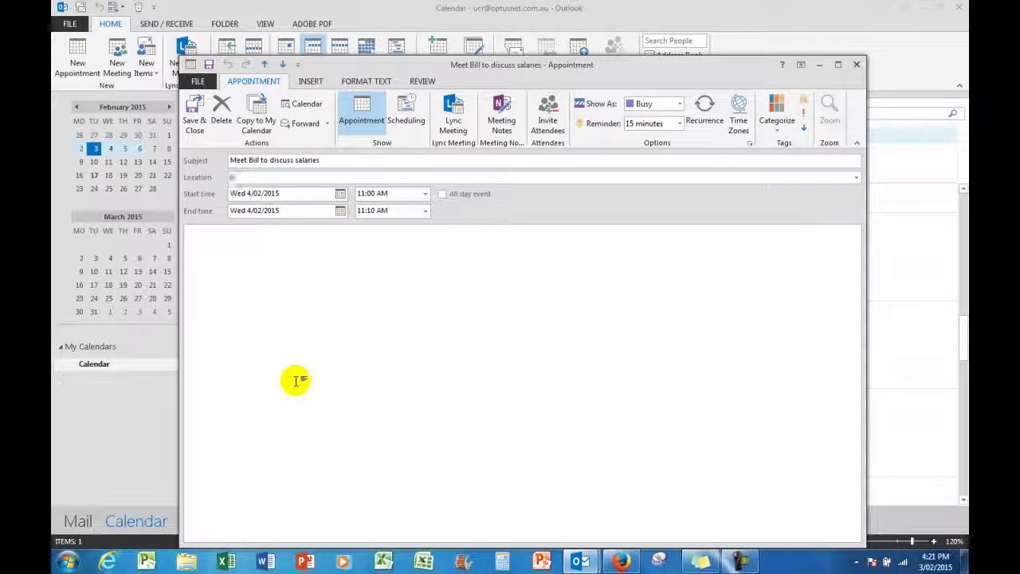
type("Floor")
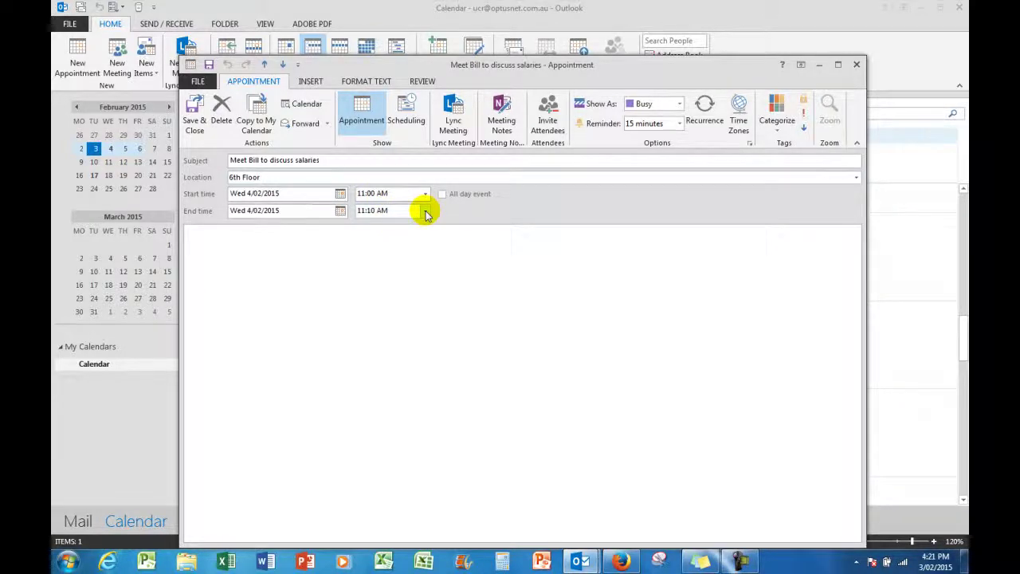
left_click(424, 212)
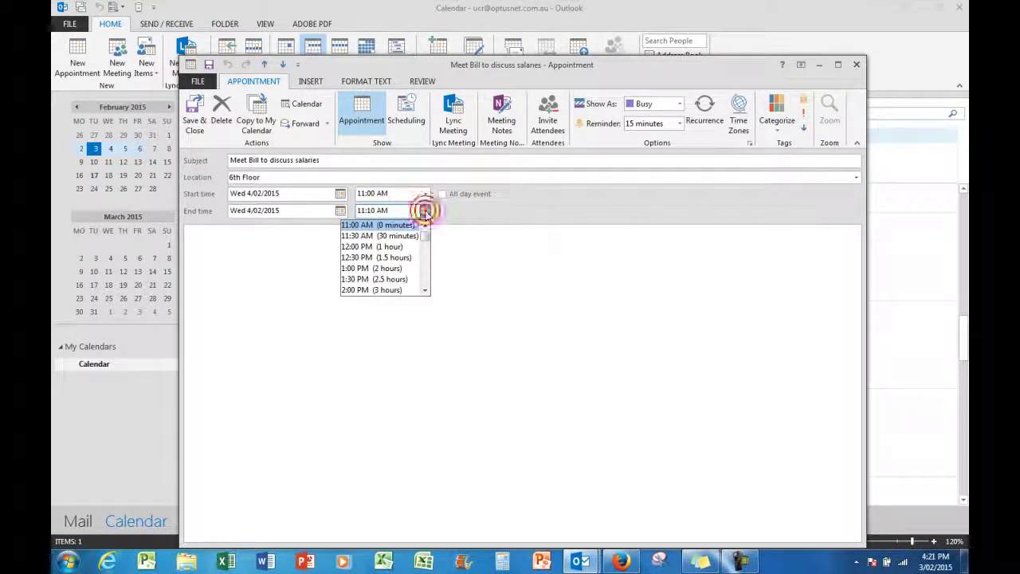
left_click(365, 246)
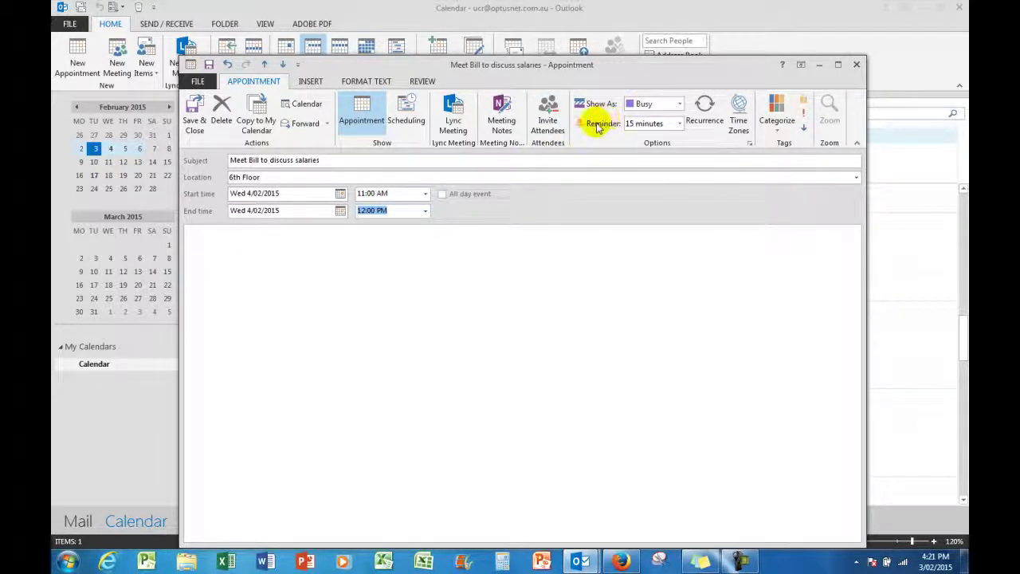
left_click(680, 125)
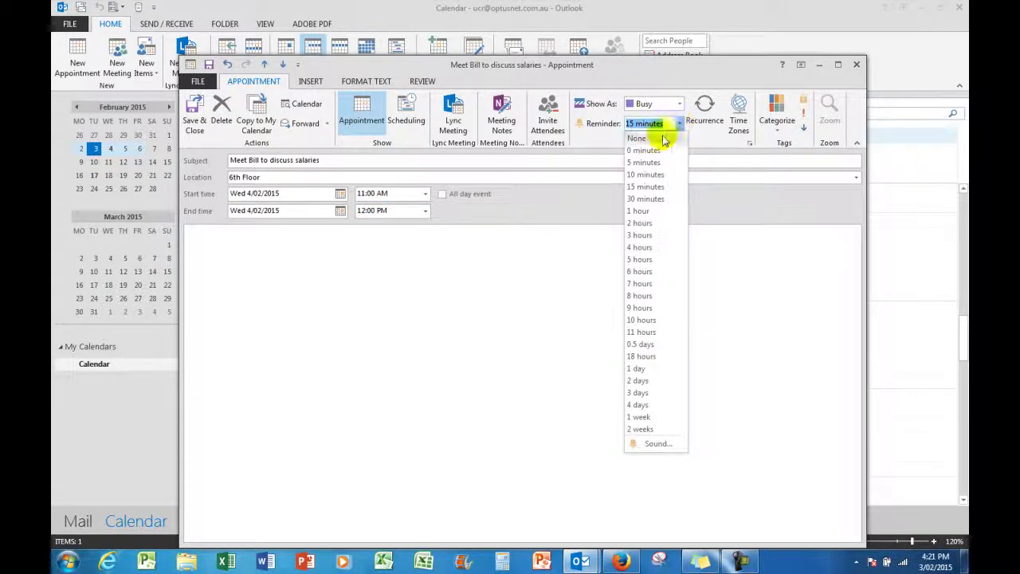
left_click(641, 211)
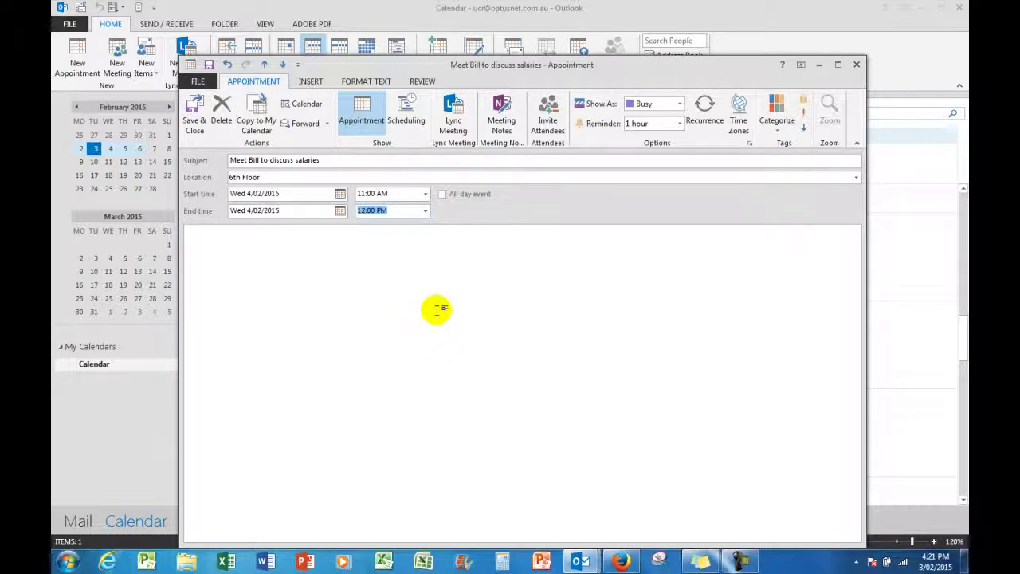
Step: Add the note 'Office salaries except for Tom' and save the appointment
left_click(226, 236)
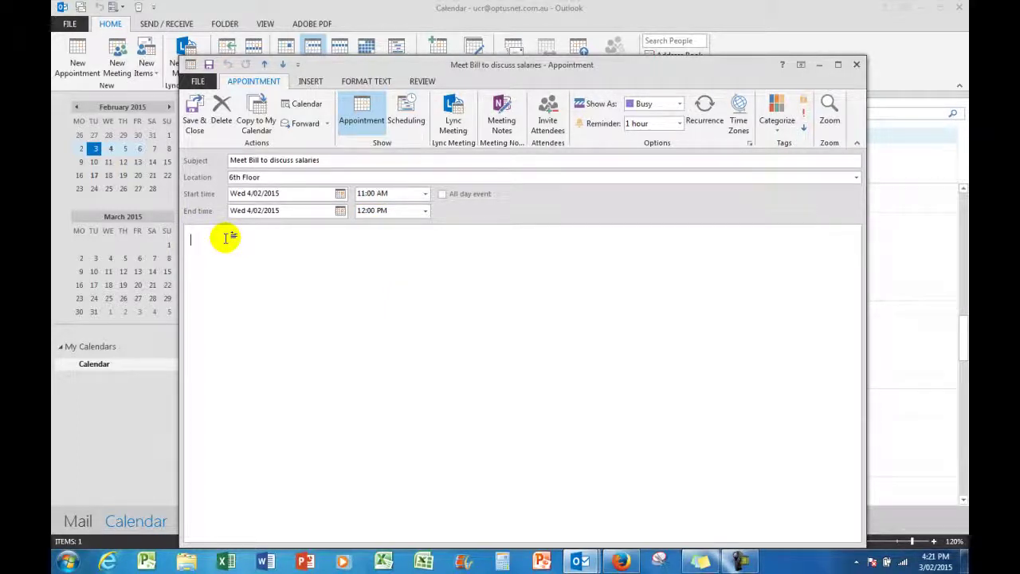
type("Off")
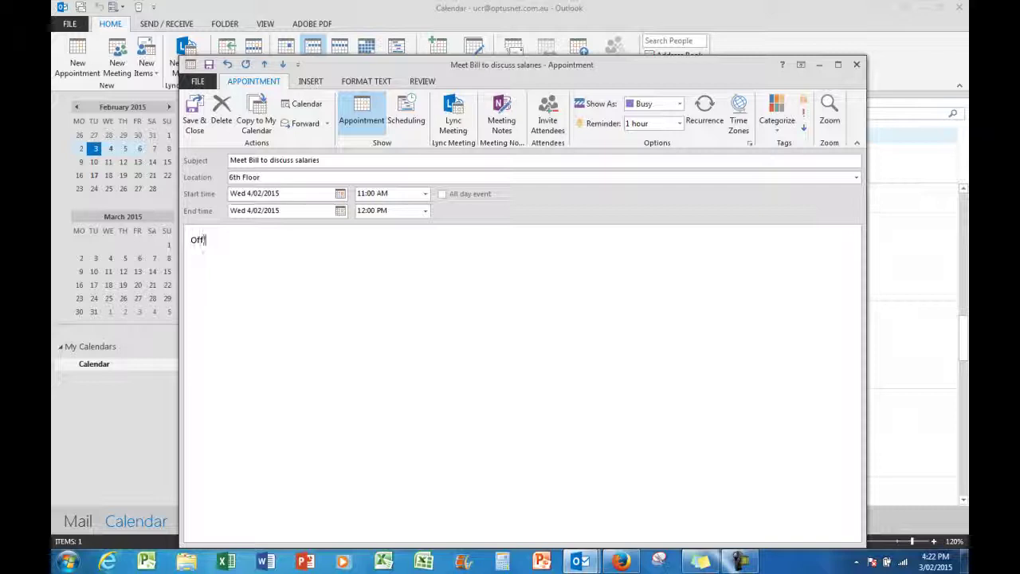
type("ice salaries exc")
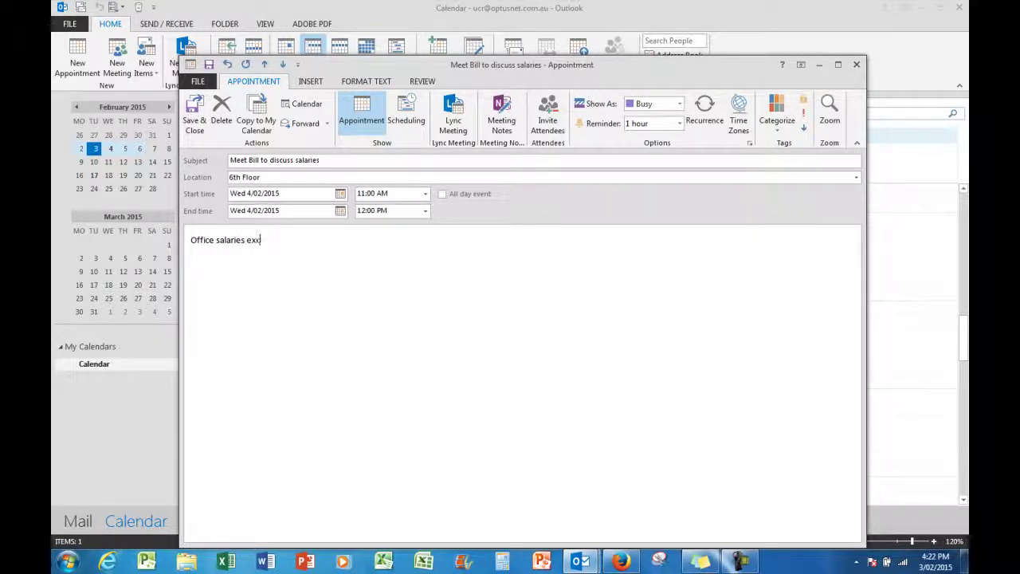
type("ept for Tom")
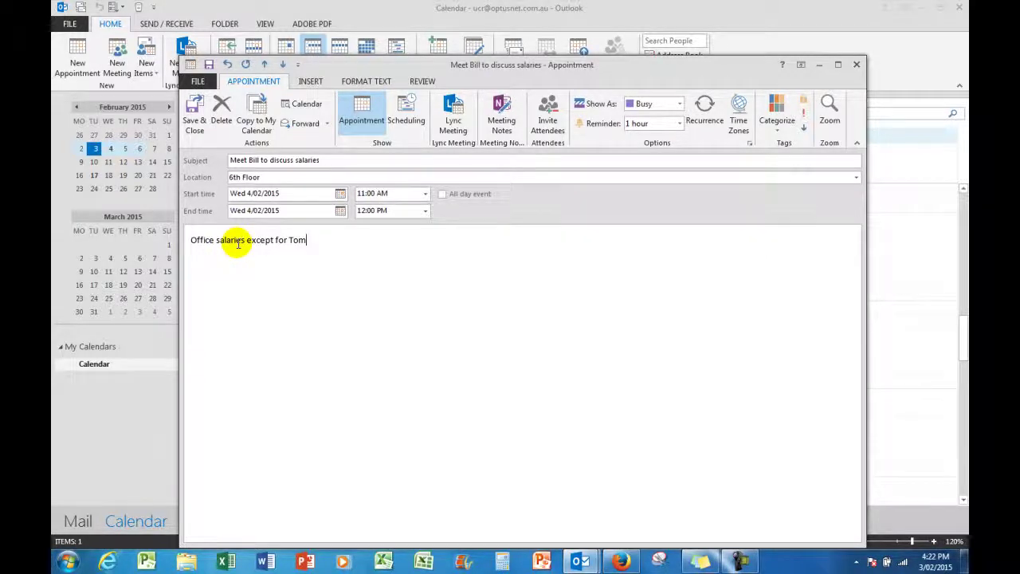
left_click(194, 107)
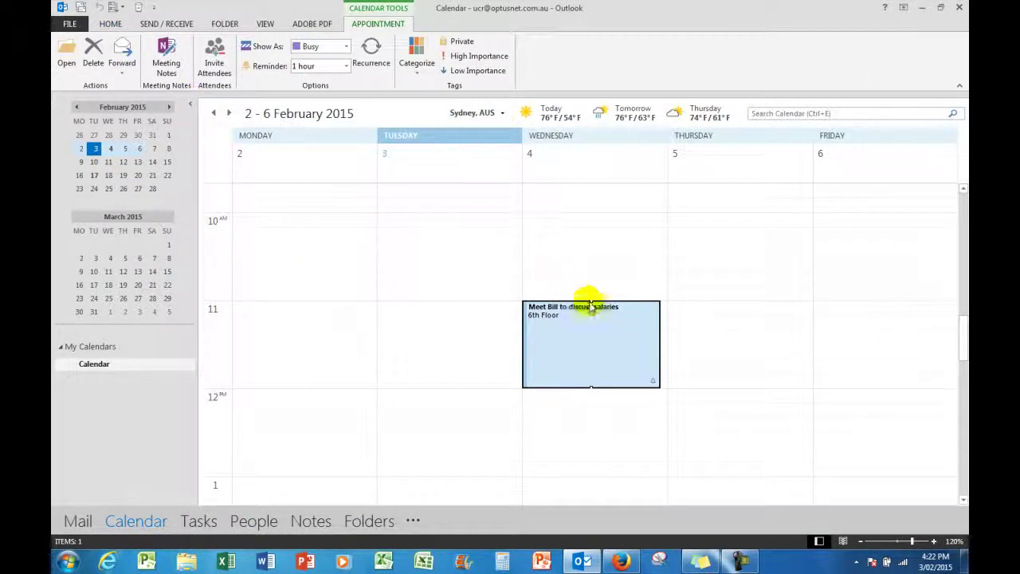
mouse_move(606, 309)
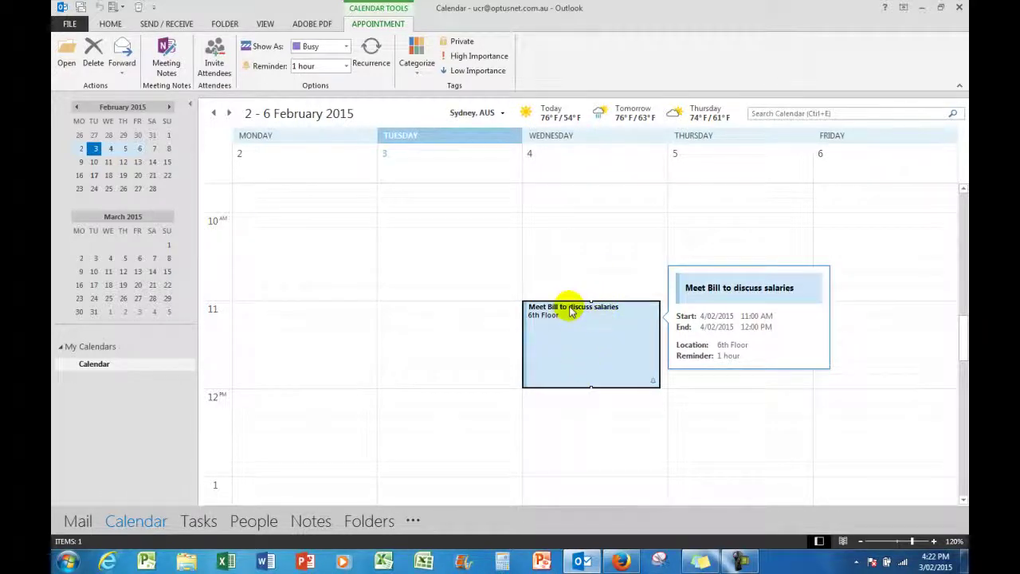
left_click(614, 348)
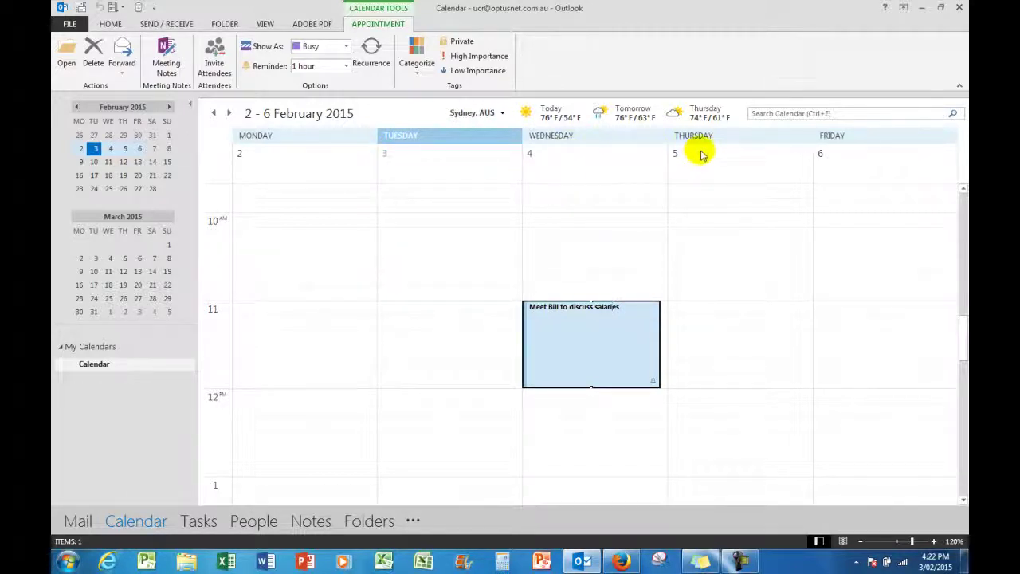
Step: Add a 'Mary morning tea' appointment at 10:00 AM on Thursday 5 February
left_click(728, 220)
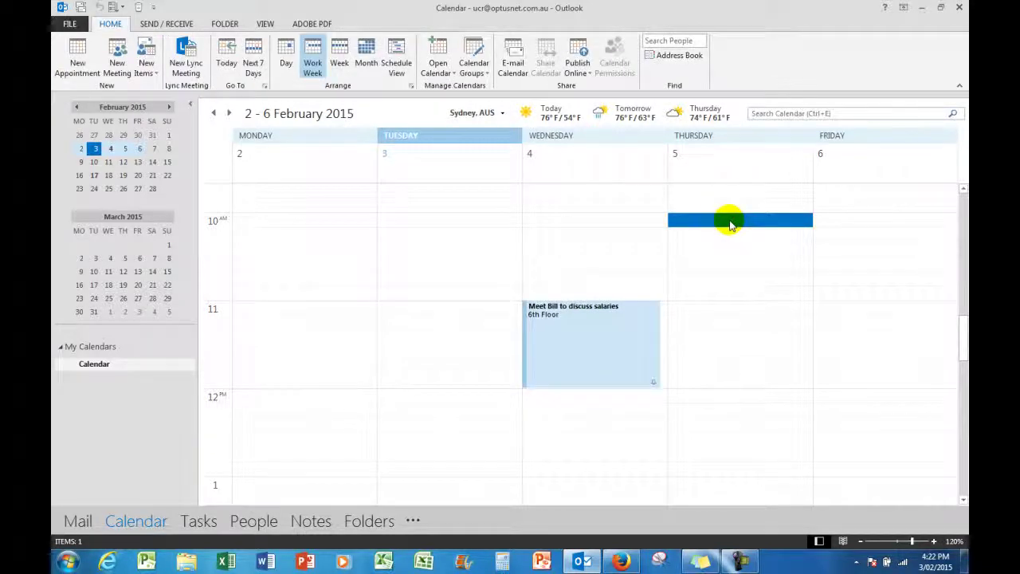
type("Mary mo")
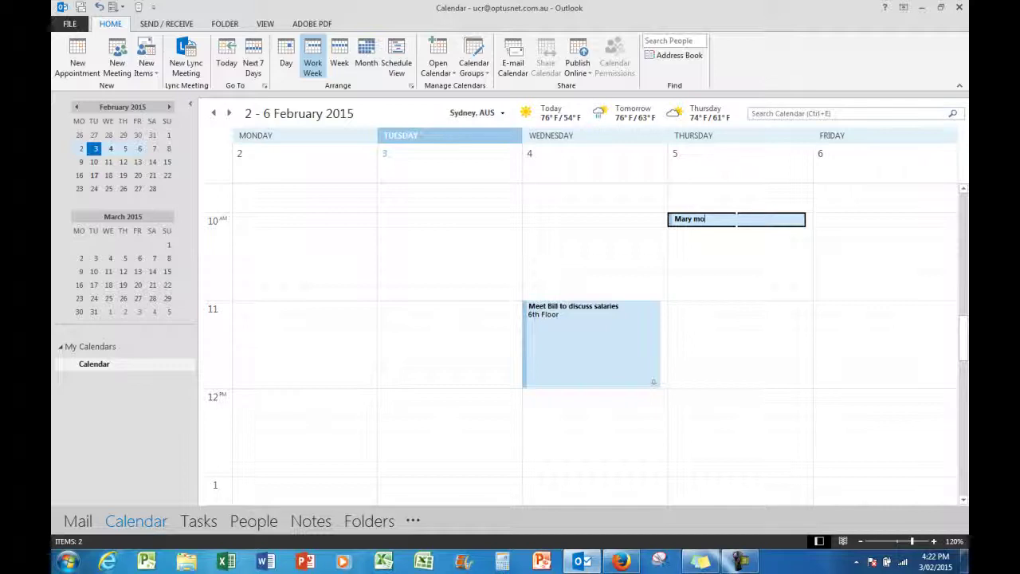
type("rning tea")
left_click(746, 250)
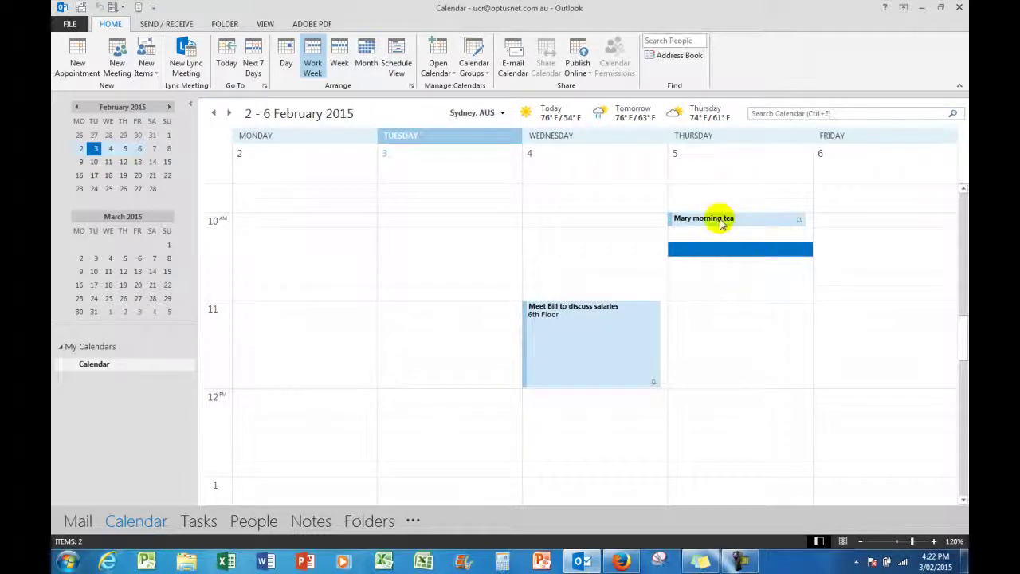
mouse_move(713, 222)
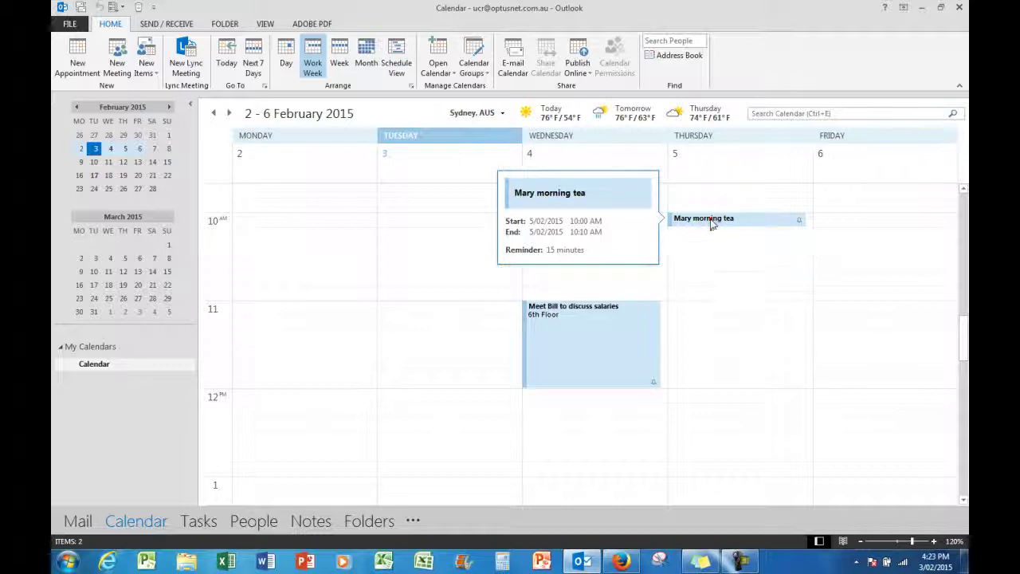
Step: Extend Mary morning tea to end at 10:30 AM and save it
double_click(711, 220)
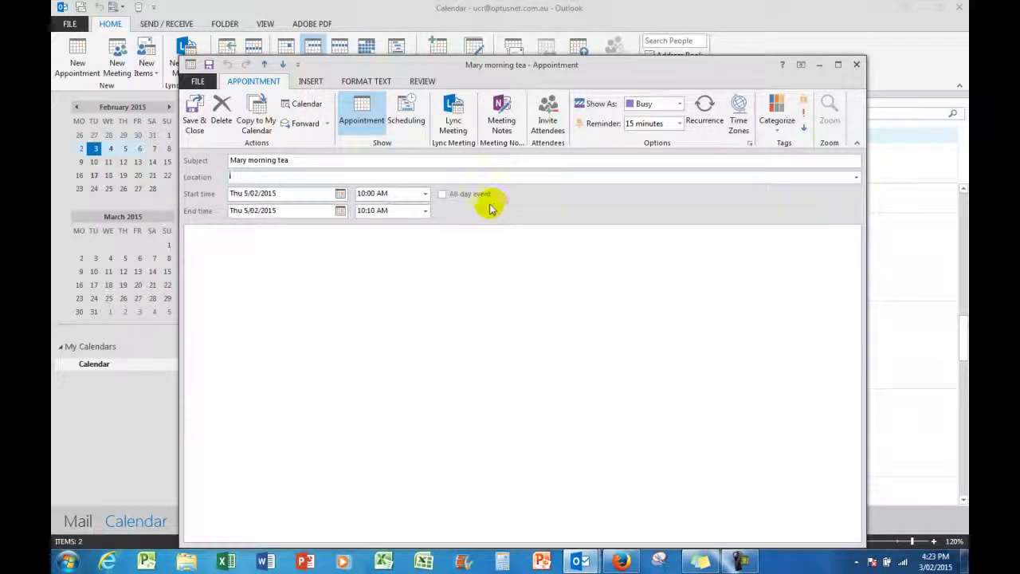
left_click(425, 210)
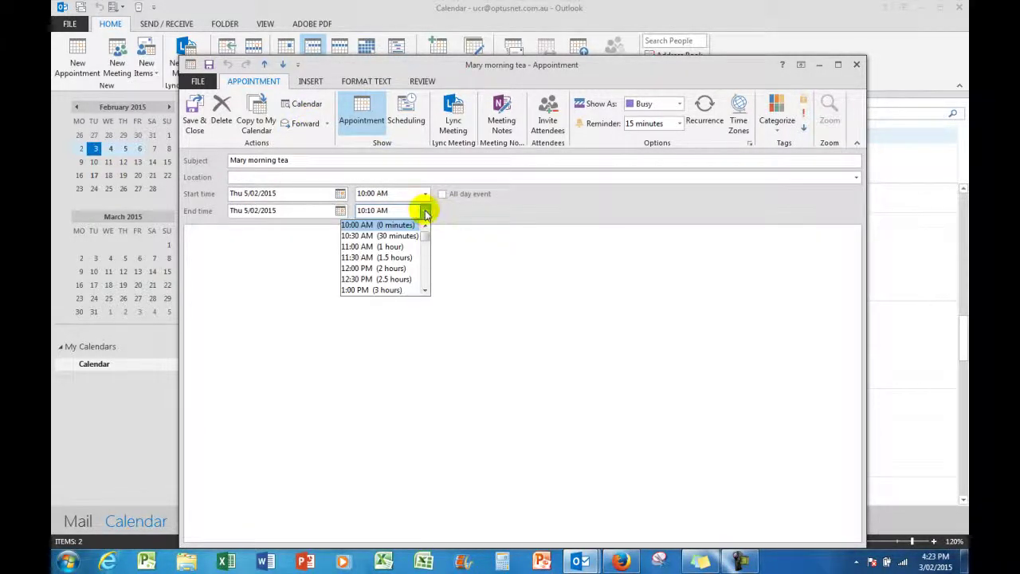
left_click(382, 235)
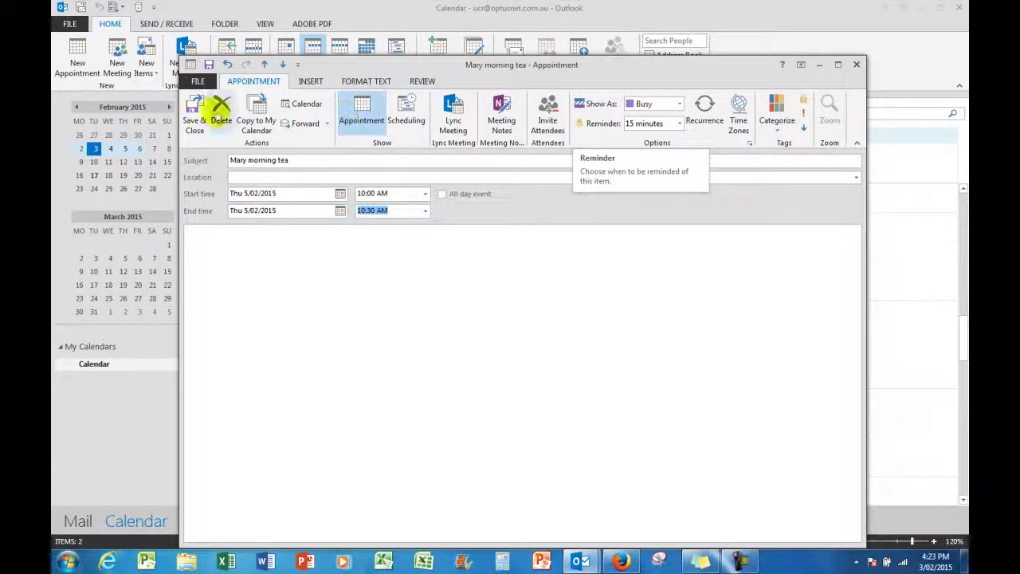
left_click(191, 105)
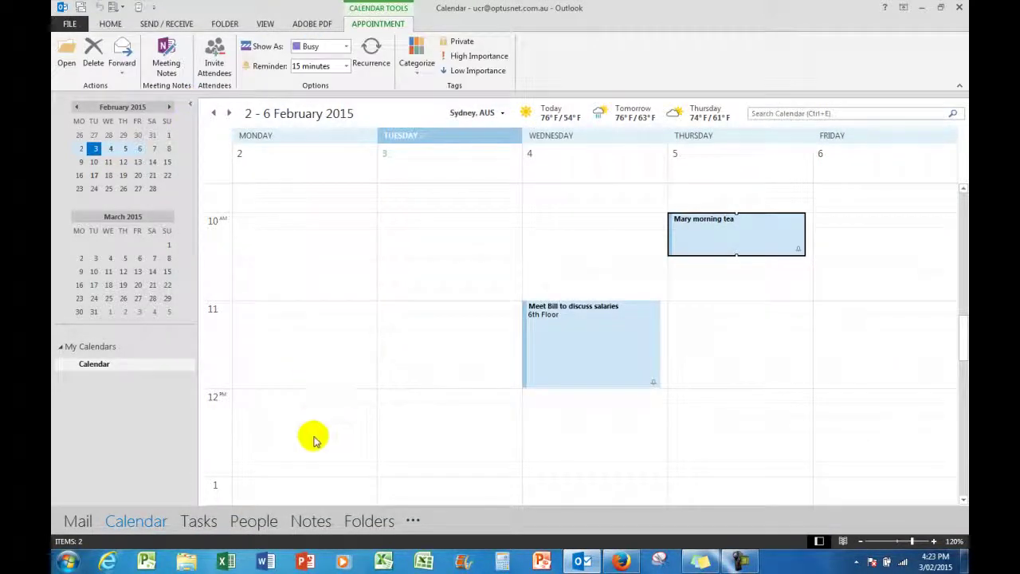
Step: Add a 'Bill finalise salry discussions' appointment early Thursday afternoon, 5 February
left_click(728, 455)
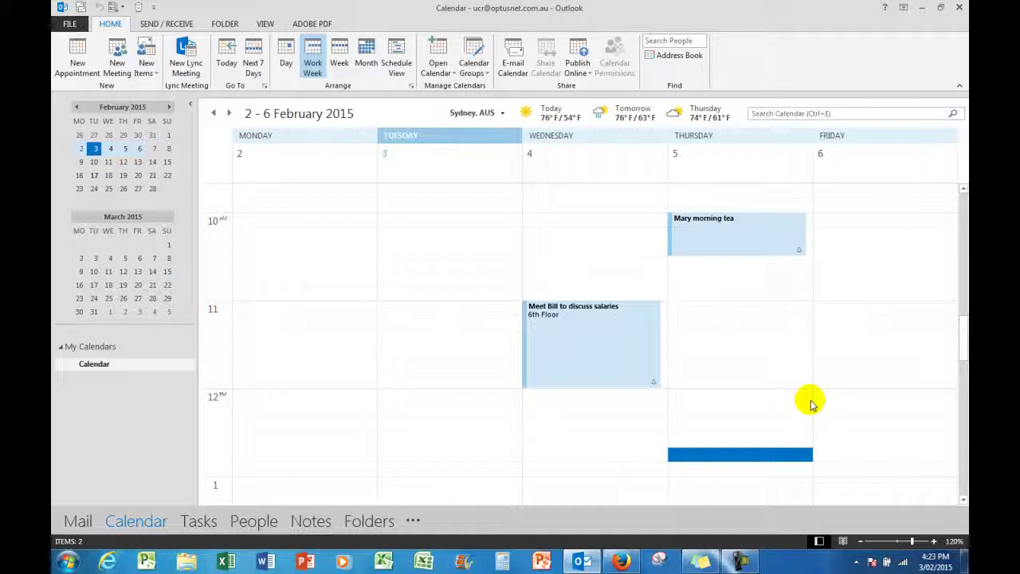
type("Bill finalise salry disc")
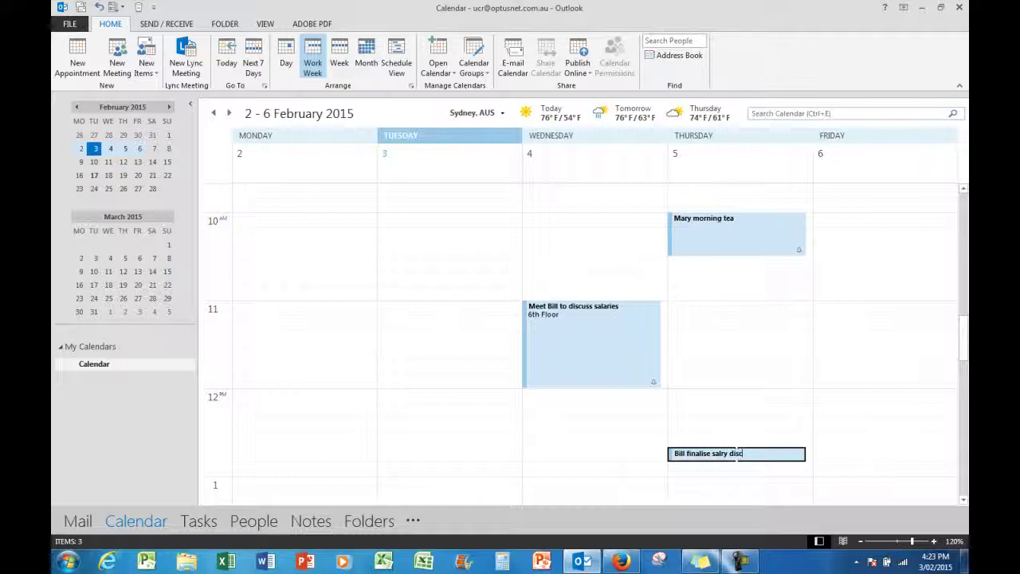
type("ions")
left_click(860, 400)
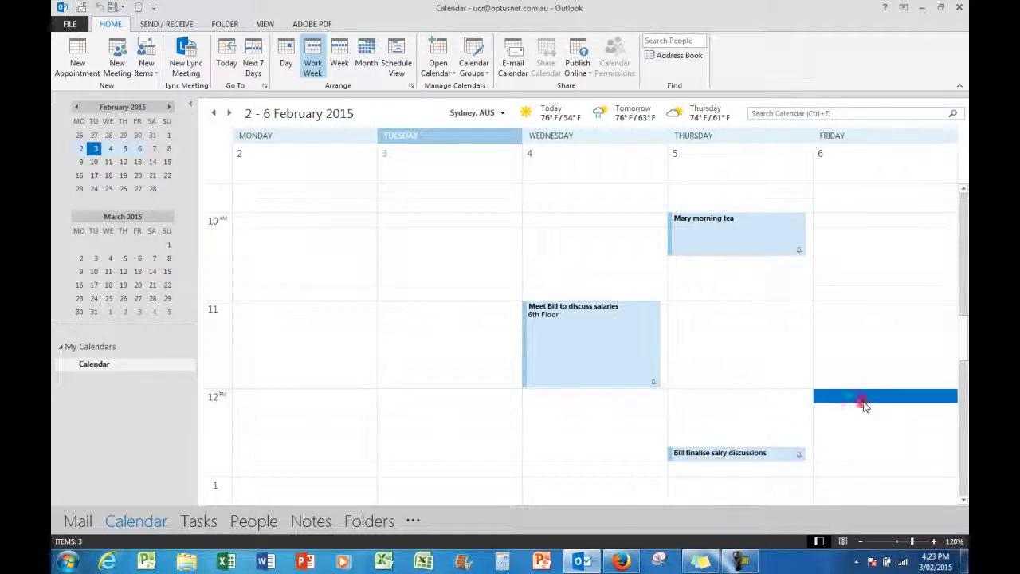
mouse_move(559, 329)
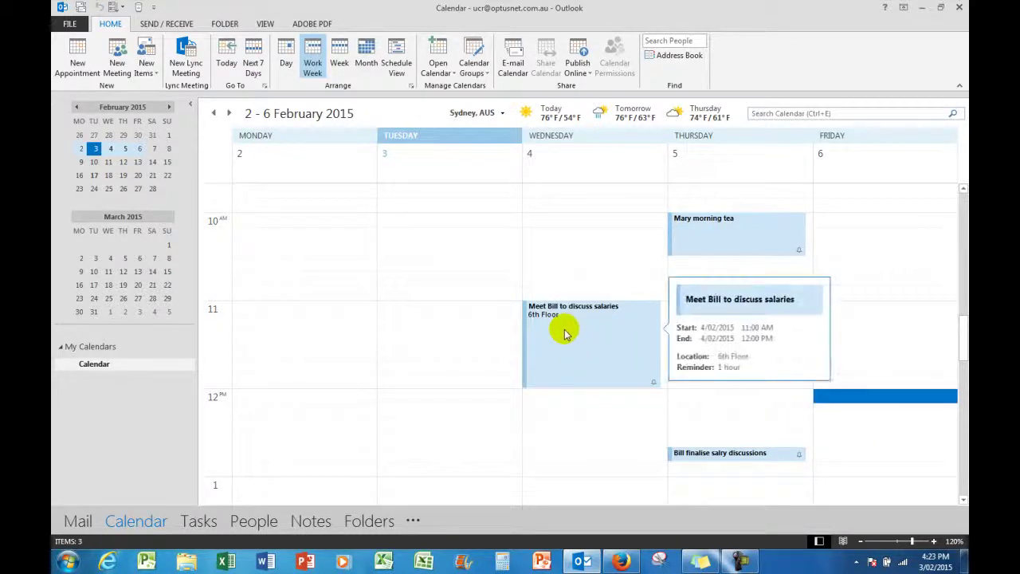
left_click(844, 112)
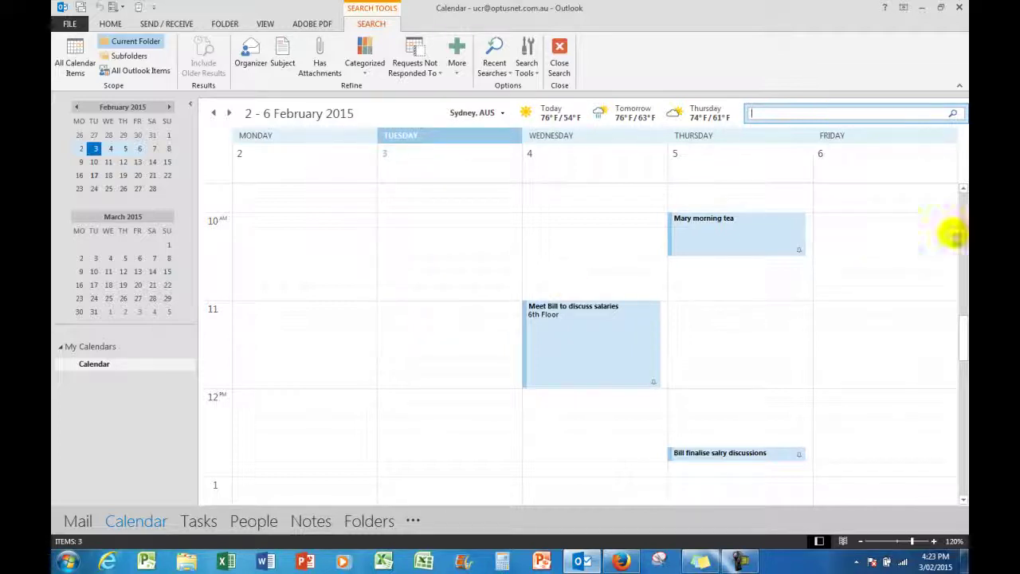
left_click_drag(964, 337, 963, 412)
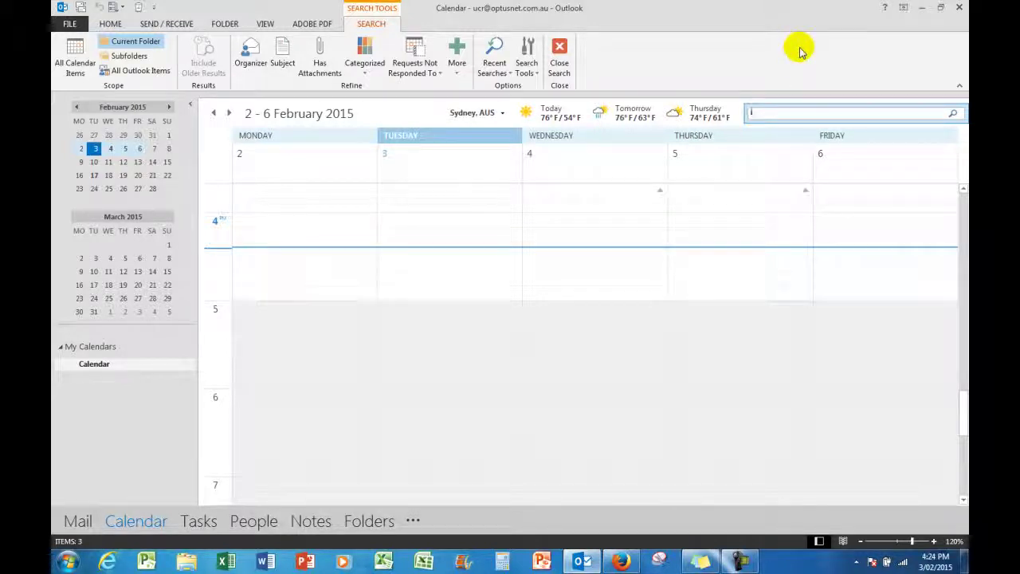
type("Mary")
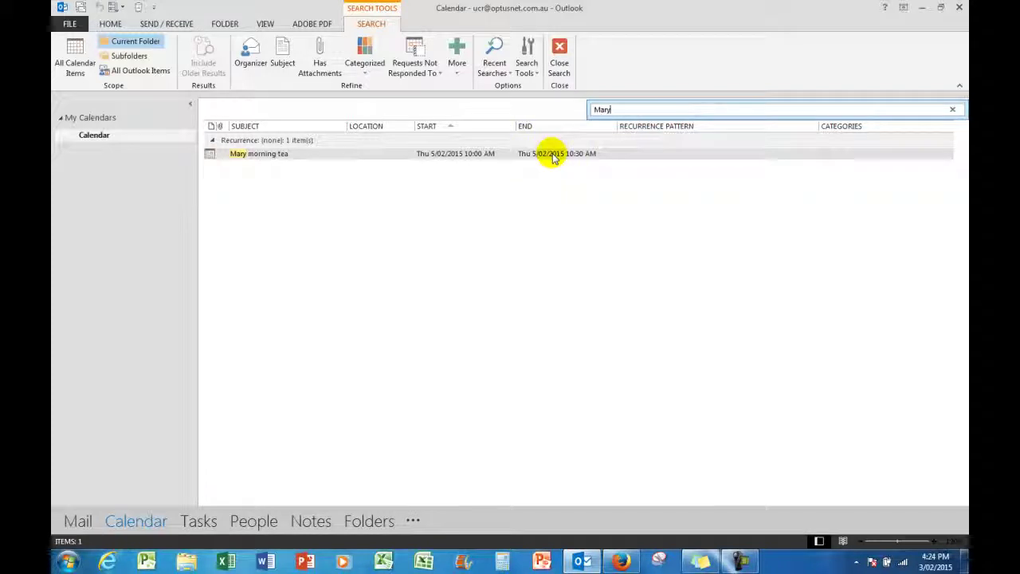
left_click(118, 137)
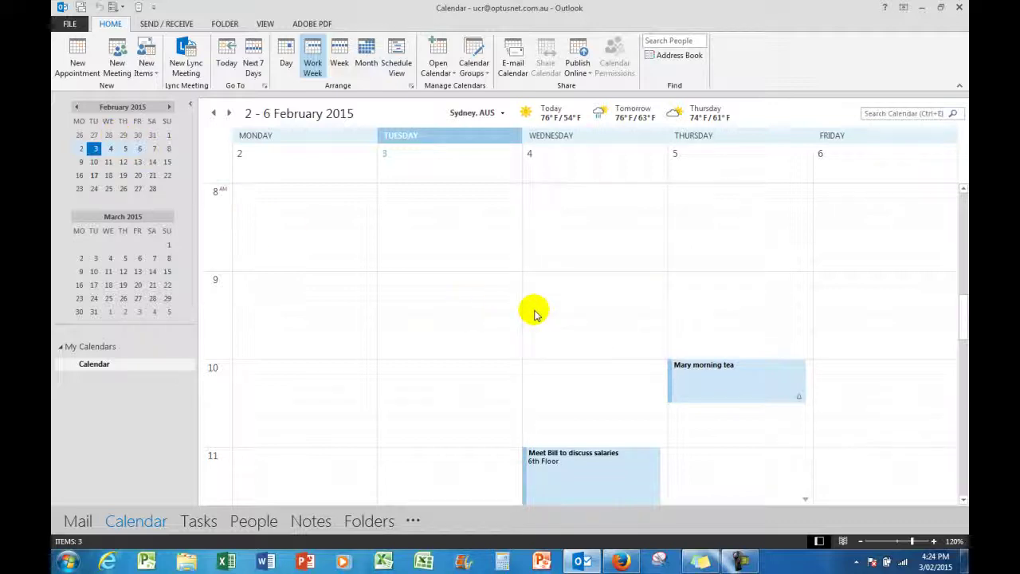
Step: Return to the Inbox and review the three upcoming meetings in the To-Do bar
left_click(79, 522)
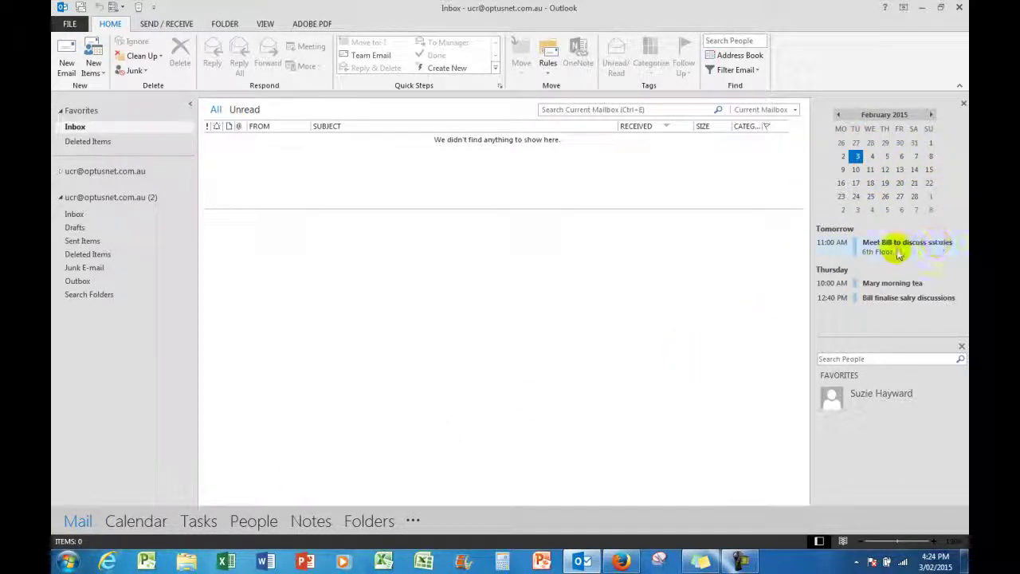
mouse_move(897, 248)
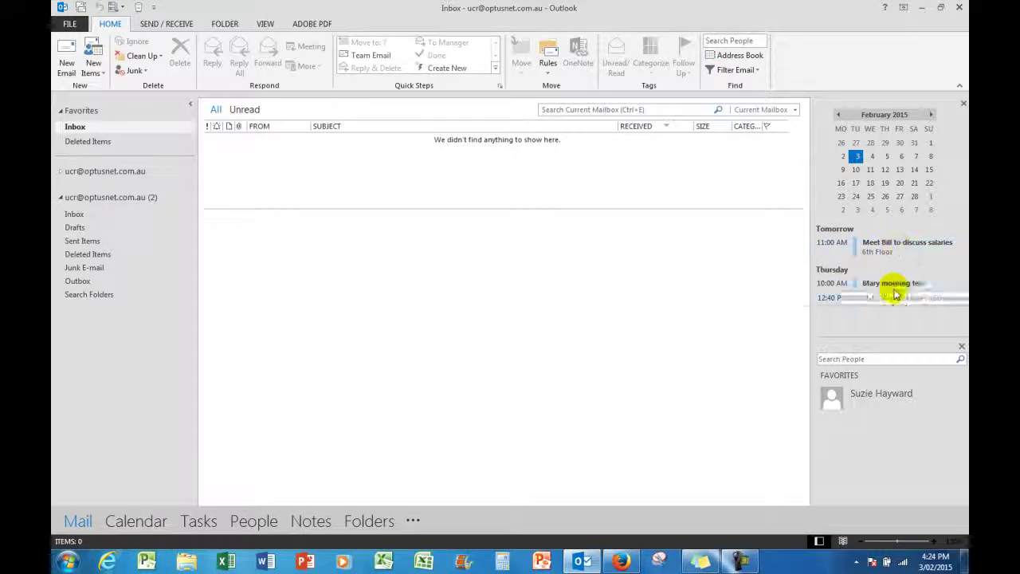
mouse_move(897, 303)
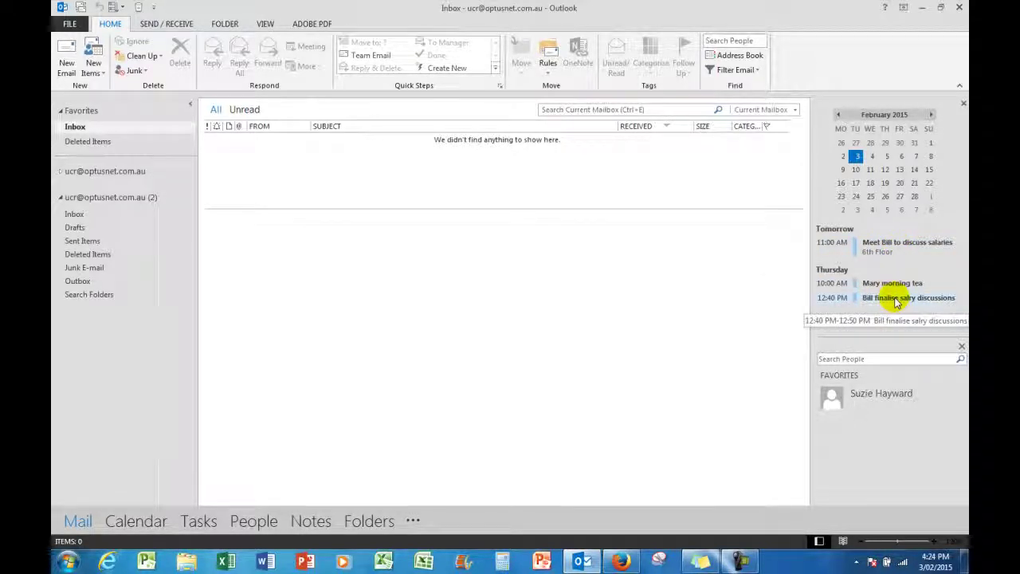
mouse_move(915, 284)
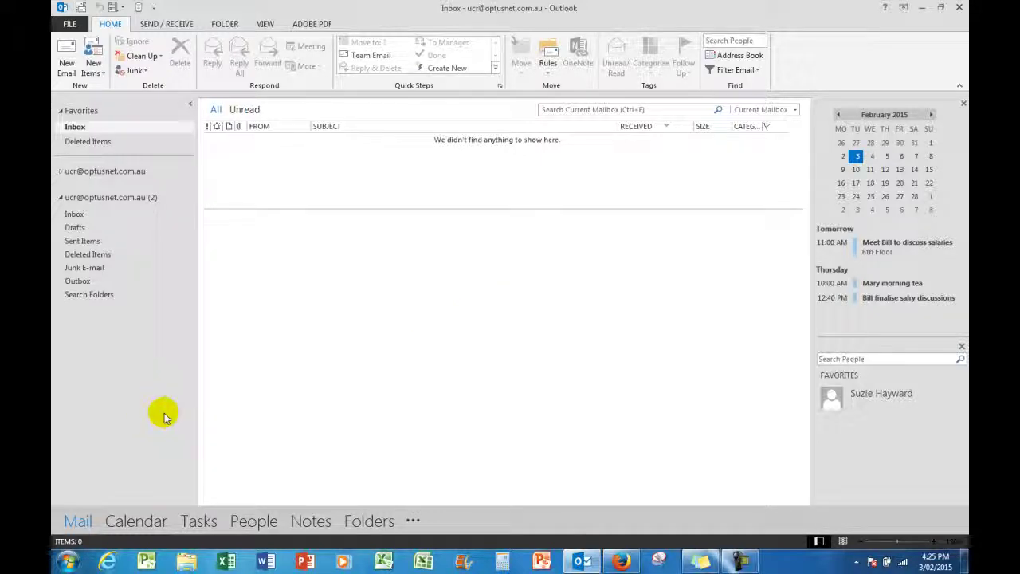
Step: Return to the 2–6 February work-week calendar and select Thursday's Mary morning tea
left_click(147, 522)
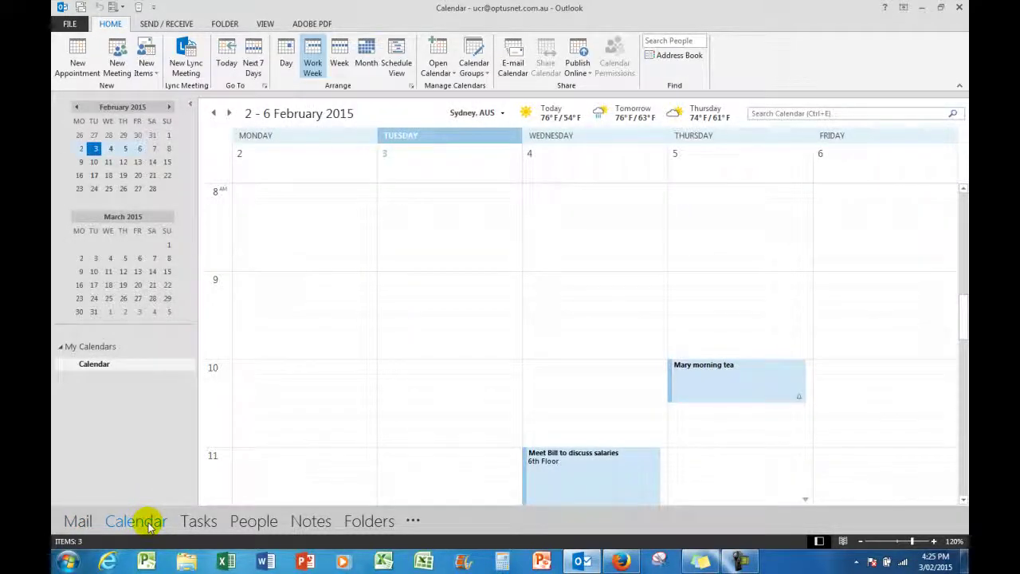
right_click(725, 381)
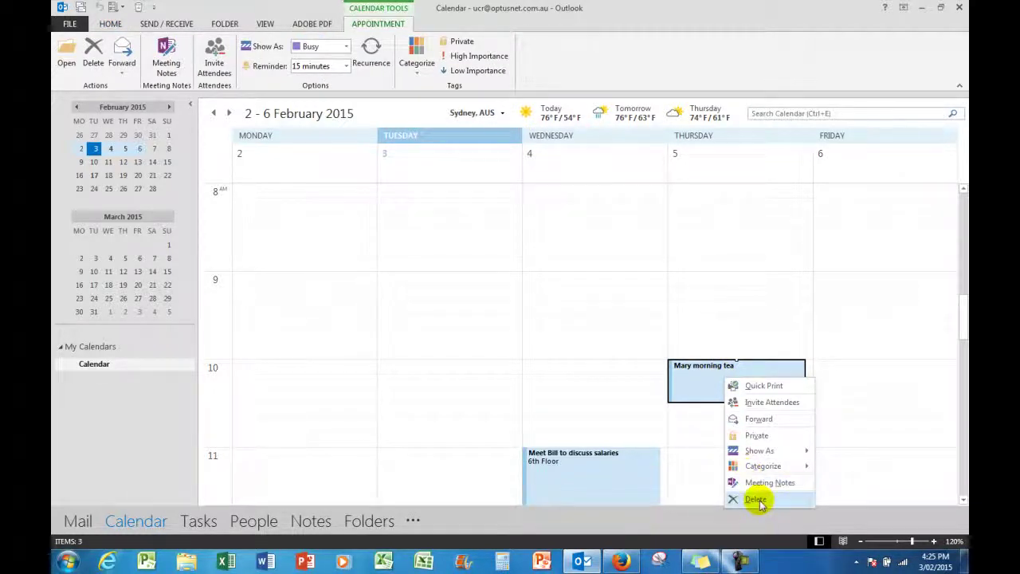
left_click(696, 385)
left_click(696, 383)
Step: Open the Mary morning tea appointment, then close it without making changes
double_click(696, 381)
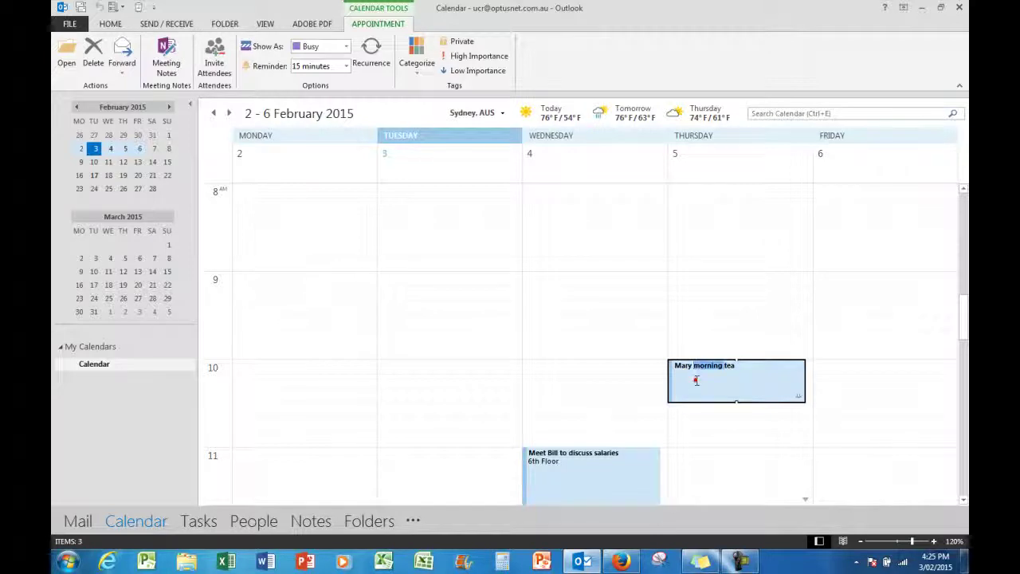
left_click(846, 305)
double_click(769, 380)
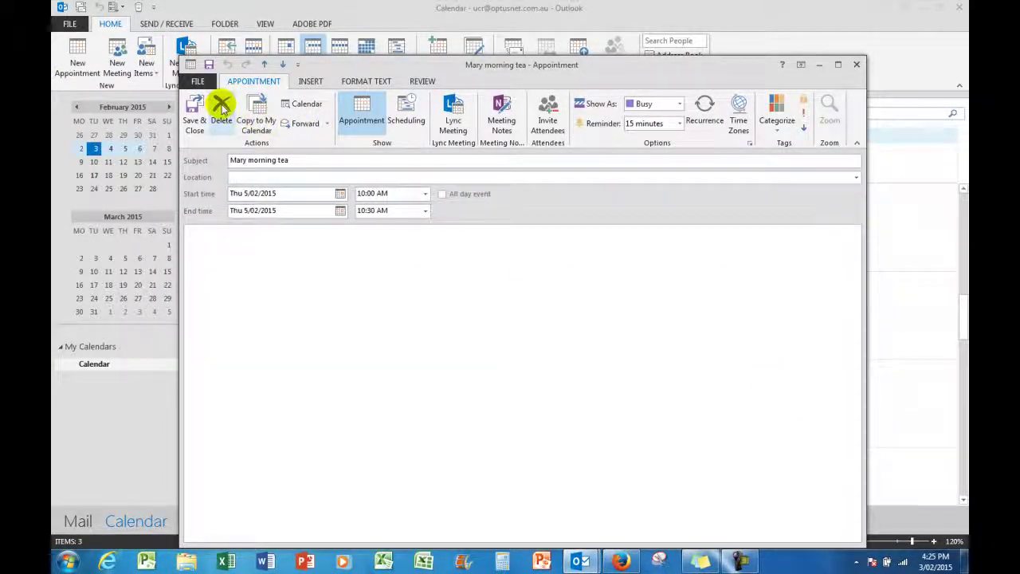
left_click(855, 66)
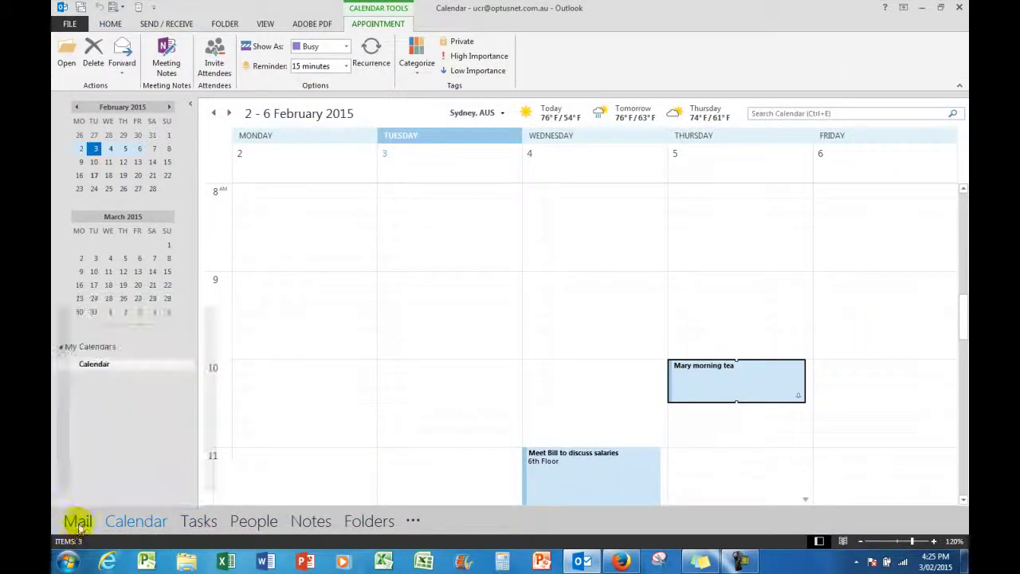
Step: From the Inbox, open Mary morning tea (Thursday 5/02/2015, 10:00–10:30 AM) in the To-Do bar
left_click(78, 522)
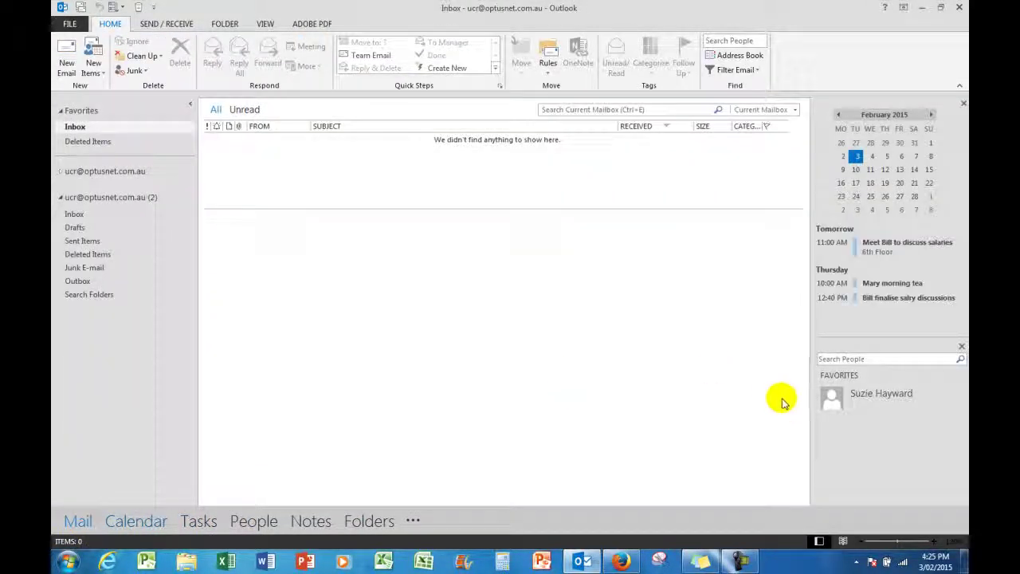
double_click(881, 284)
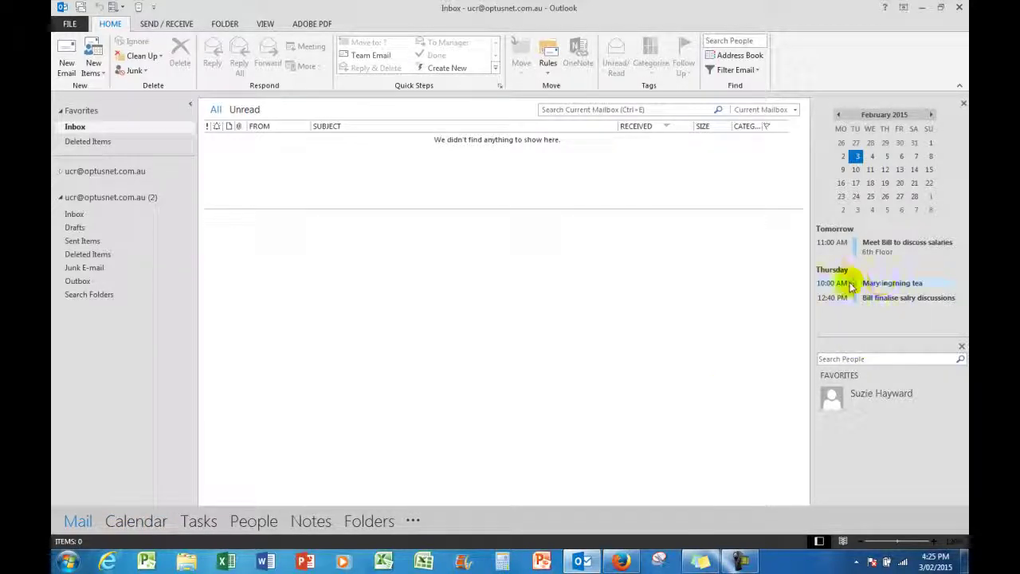
double_click(876, 284)
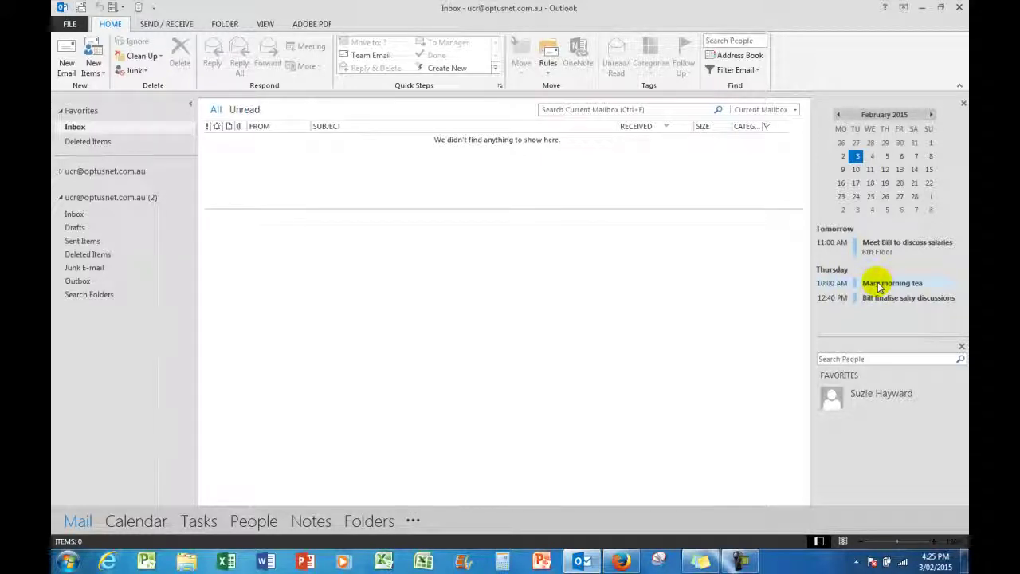
double_click(879, 285)
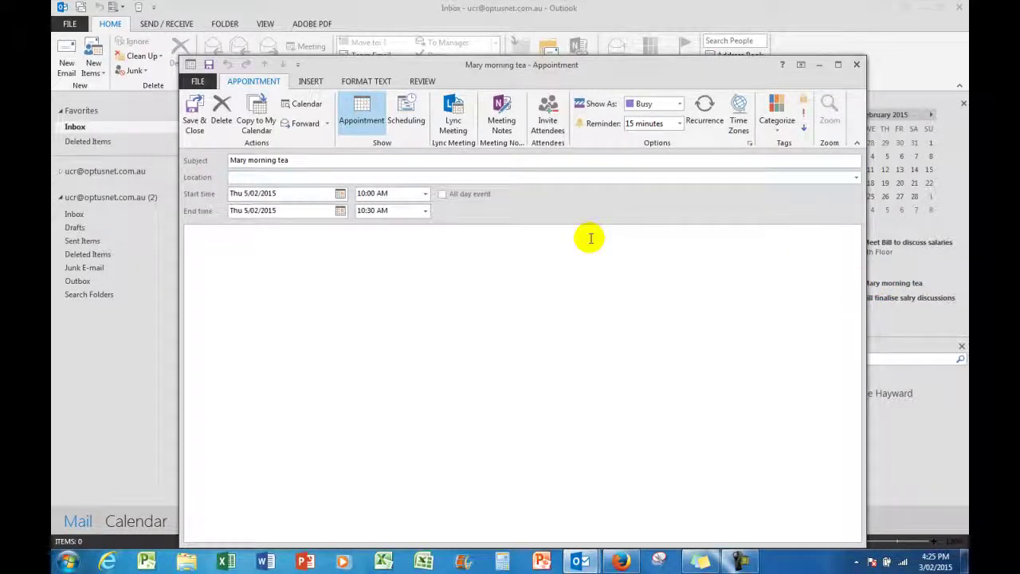
left_click(222, 109)
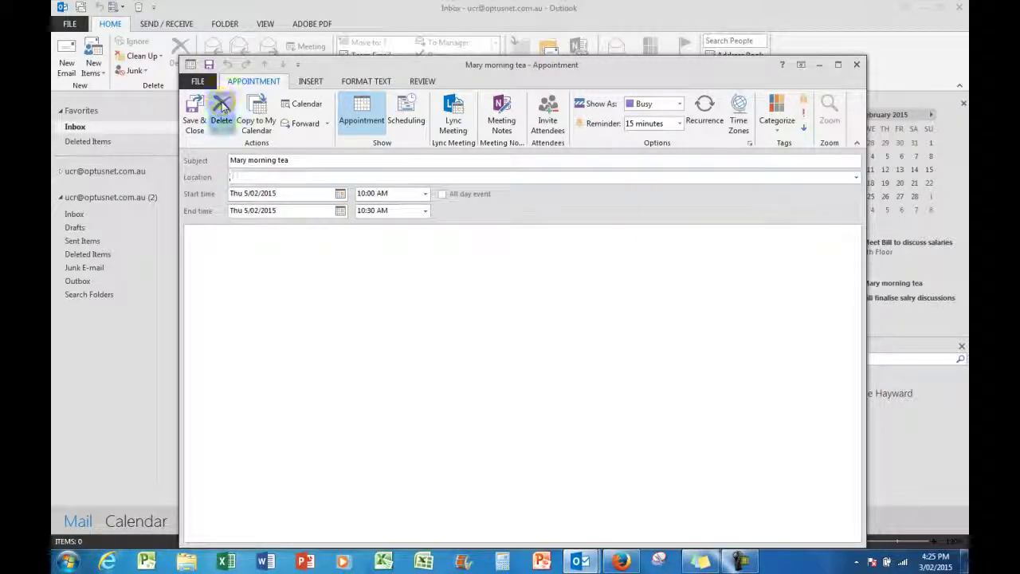